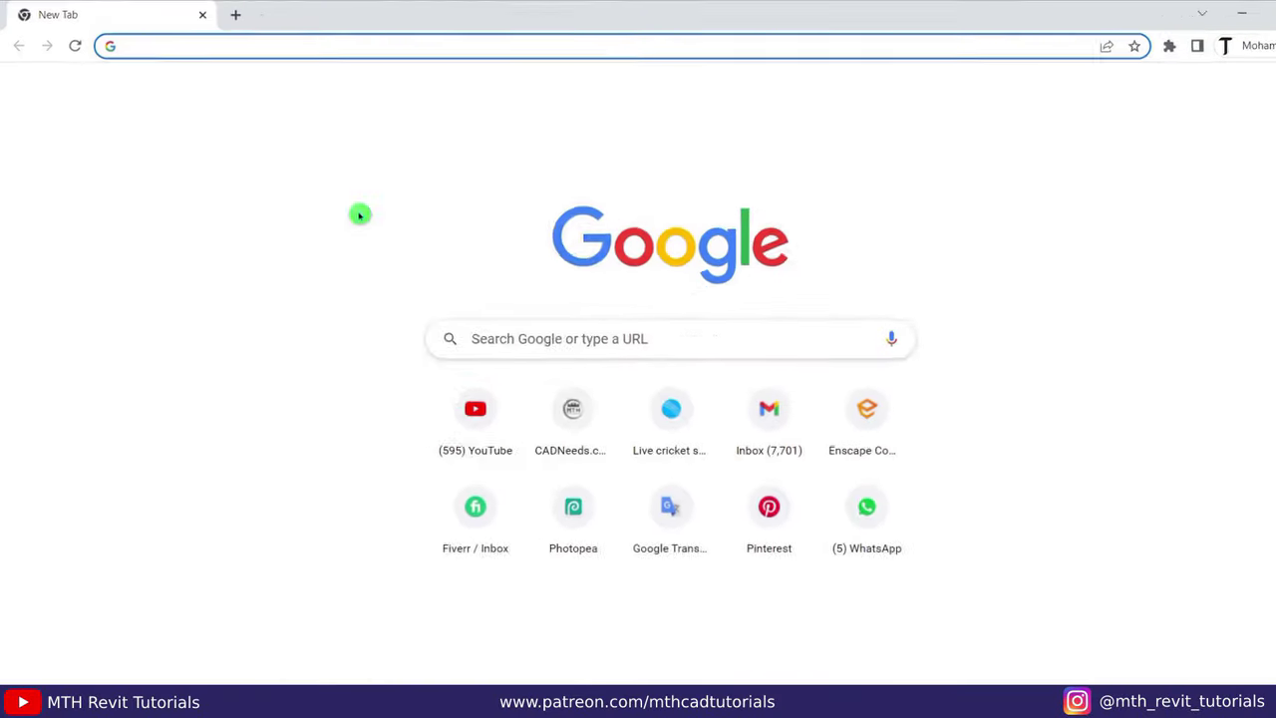
# Load blocksrvt.com and scroll through the top of its home page.
pyautogui.write('blocksrvt.com')
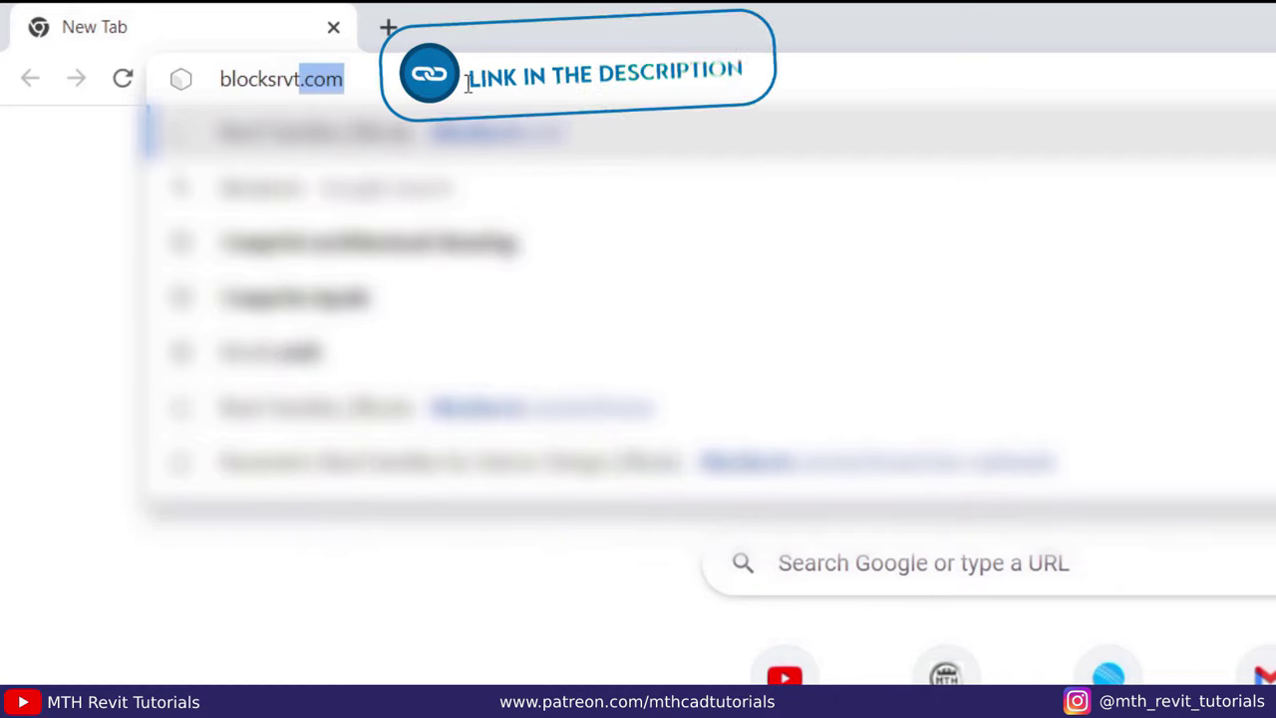
pyautogui.press('Return')
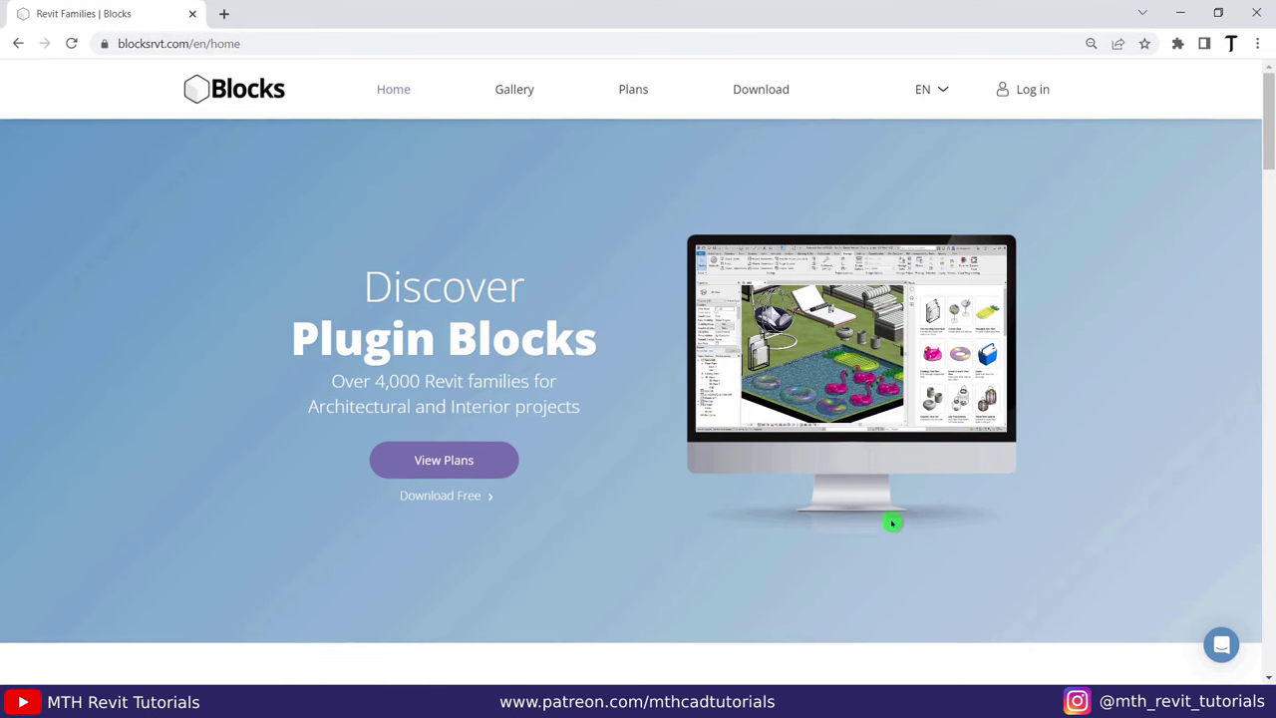
pyautogui.scroll(-1, 1089, 435)
pyautogui.scroll(-6, 1089, 435)
pyautogui.scroll(1, 1089, 436)
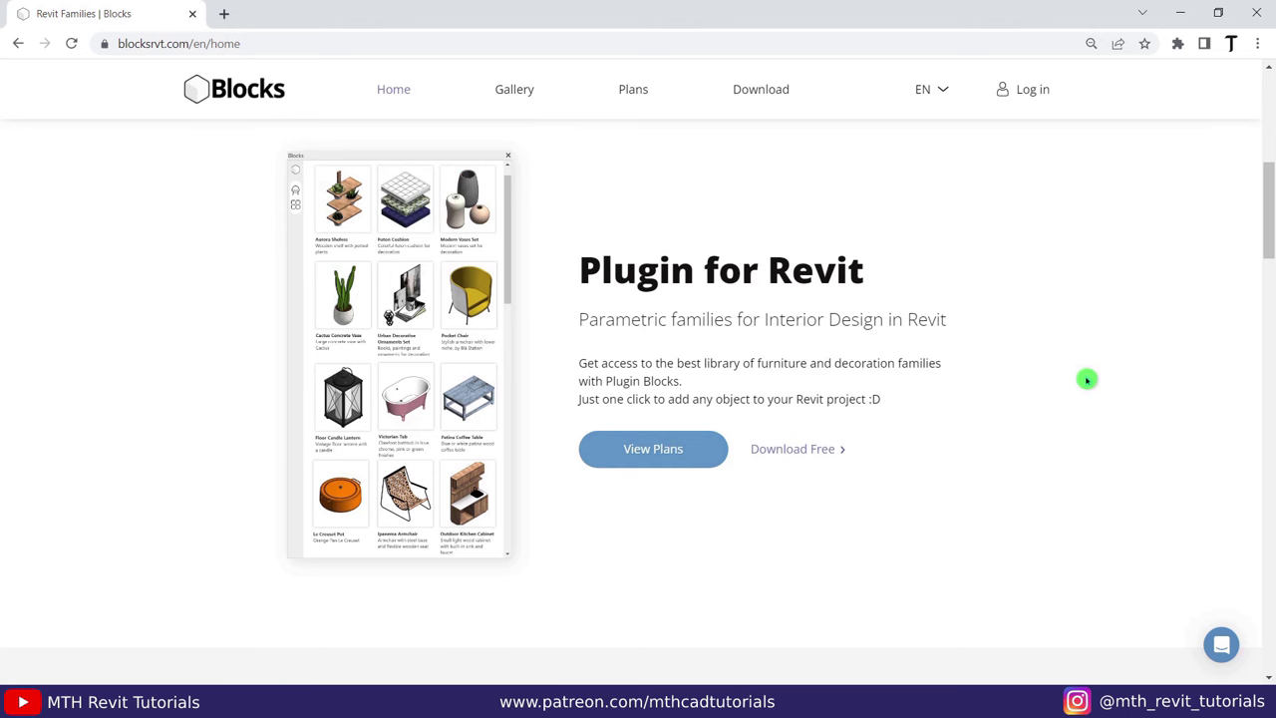
pyautogui.scroll(-10, 1093, 389)
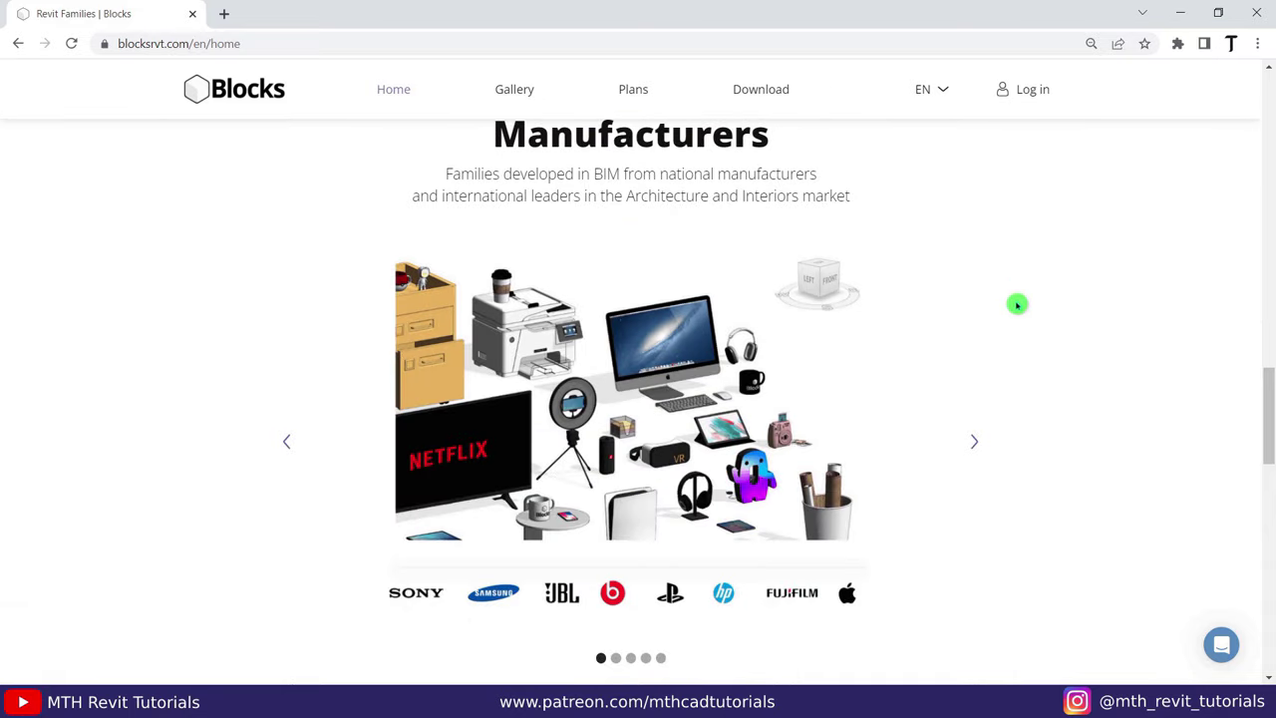
# Highlight the manufacturers' BIM families line and cycle the carousel through furniture, appliances and fashion slides.
pyautogui.moveTo(446, 179); pyautogui.dragTo(820, 176)
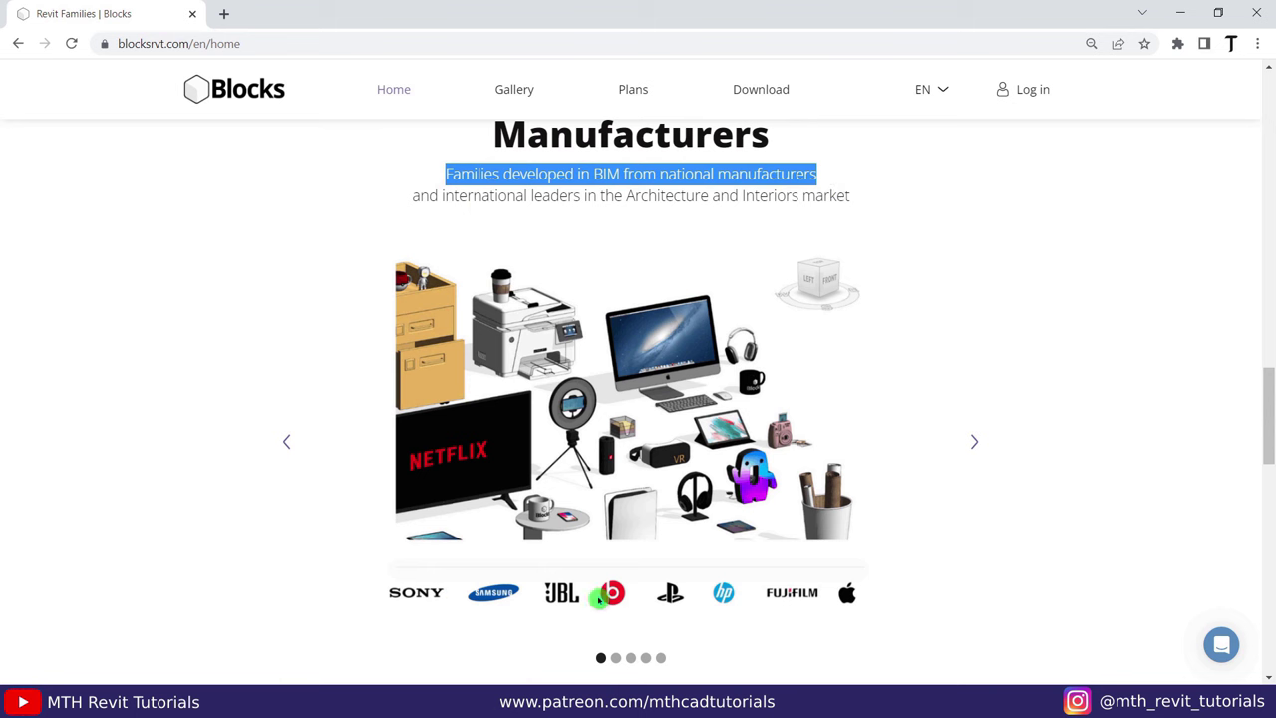
pyautogui.click(976, 443)
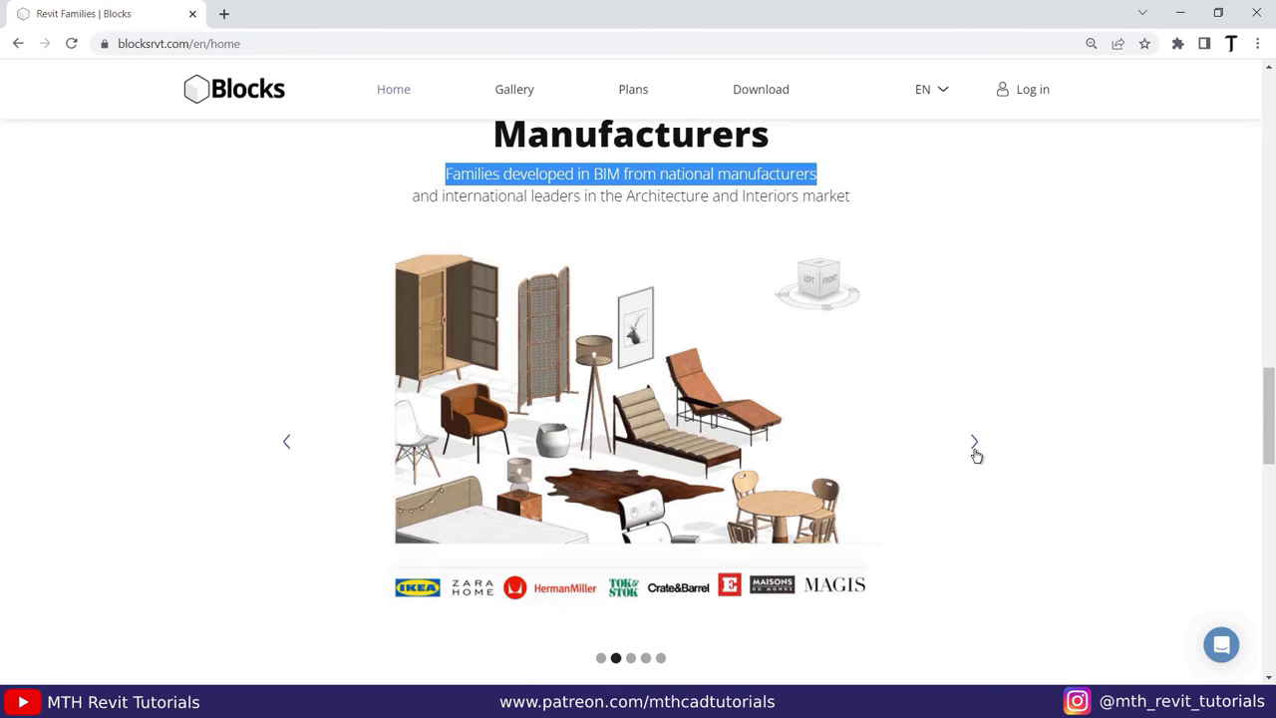
pyautogui.click(976, 450)
pyautogui.click(976, 443)
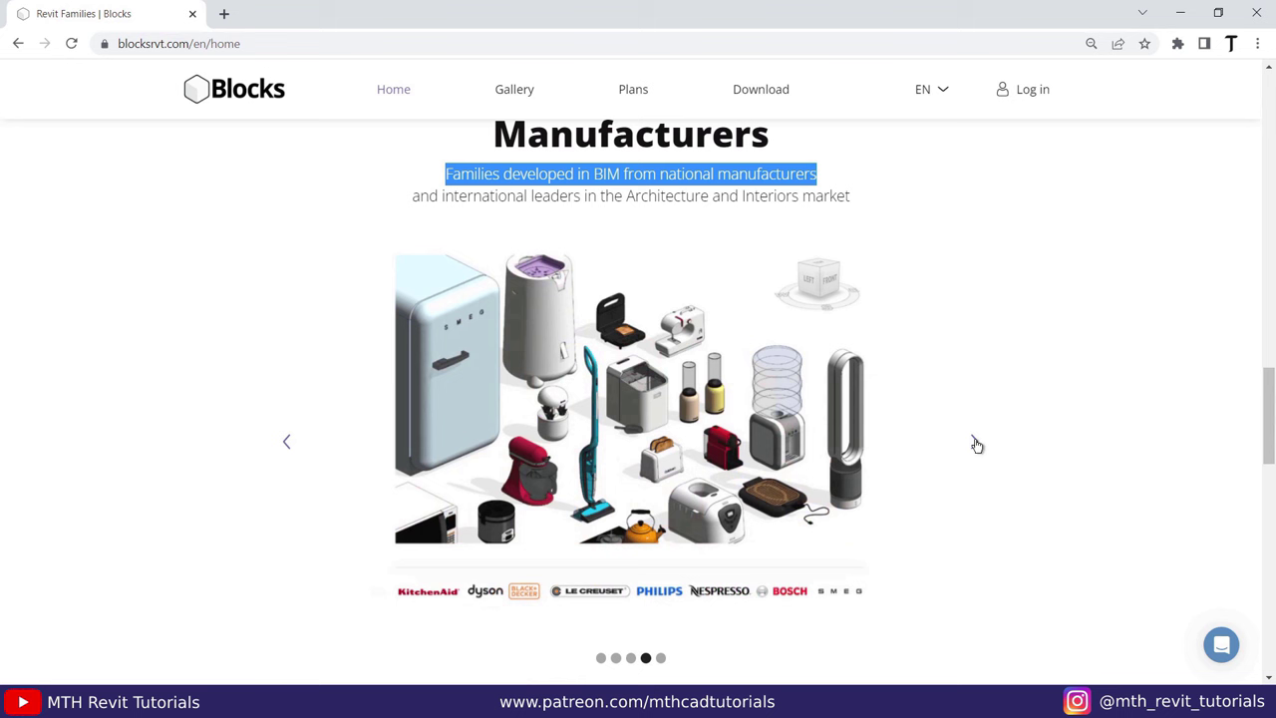
pyautogui.click(976, 445)
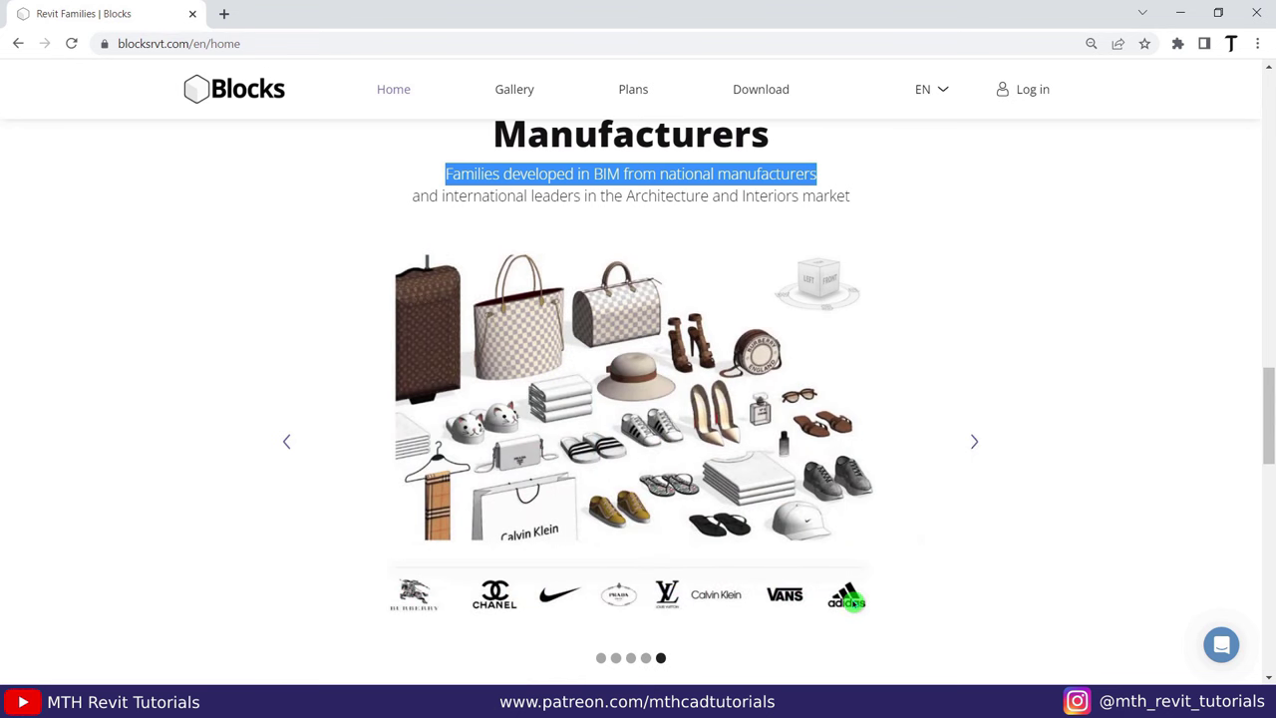
# Scroll down to the closing 'Discover Plugin Blocks' banner.
pyautogui.scroll(-6, 1020, 527)
pyautogui.scroll(-1, 1050, 522)
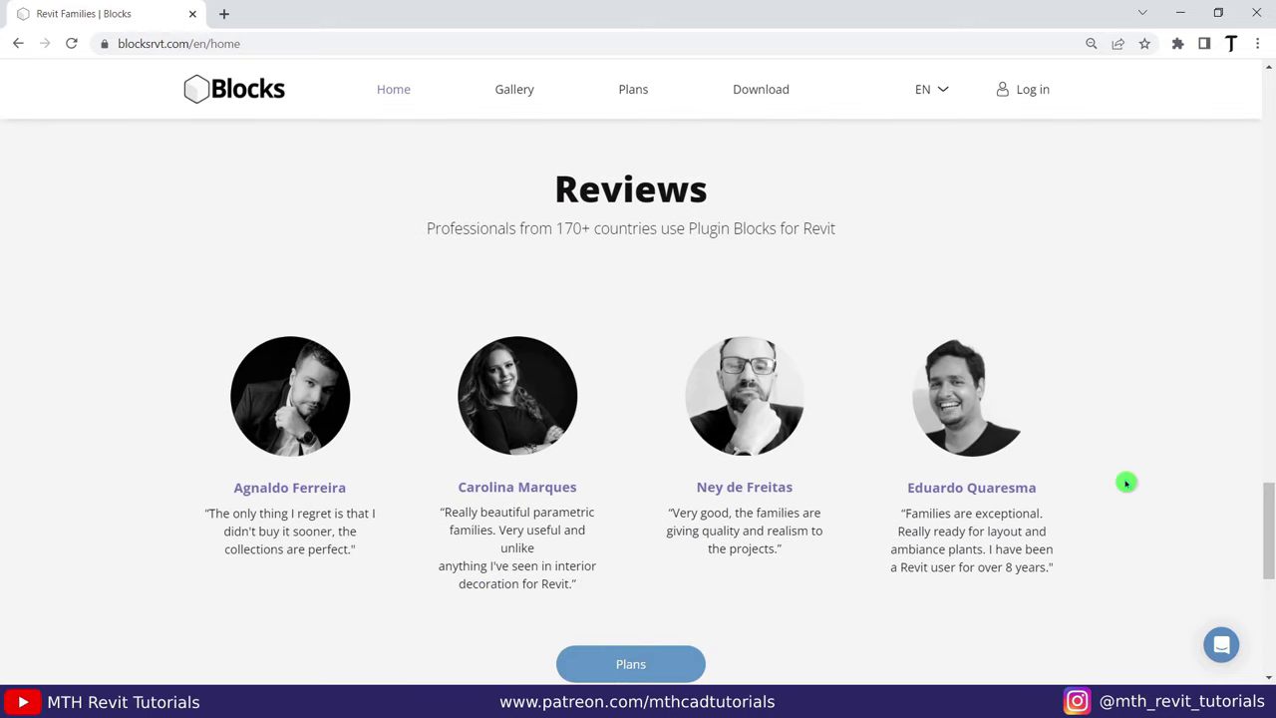
pyautogui.scroll(-4, 1127, 489)
pyautogui.scroll(-3, 1125, 495)
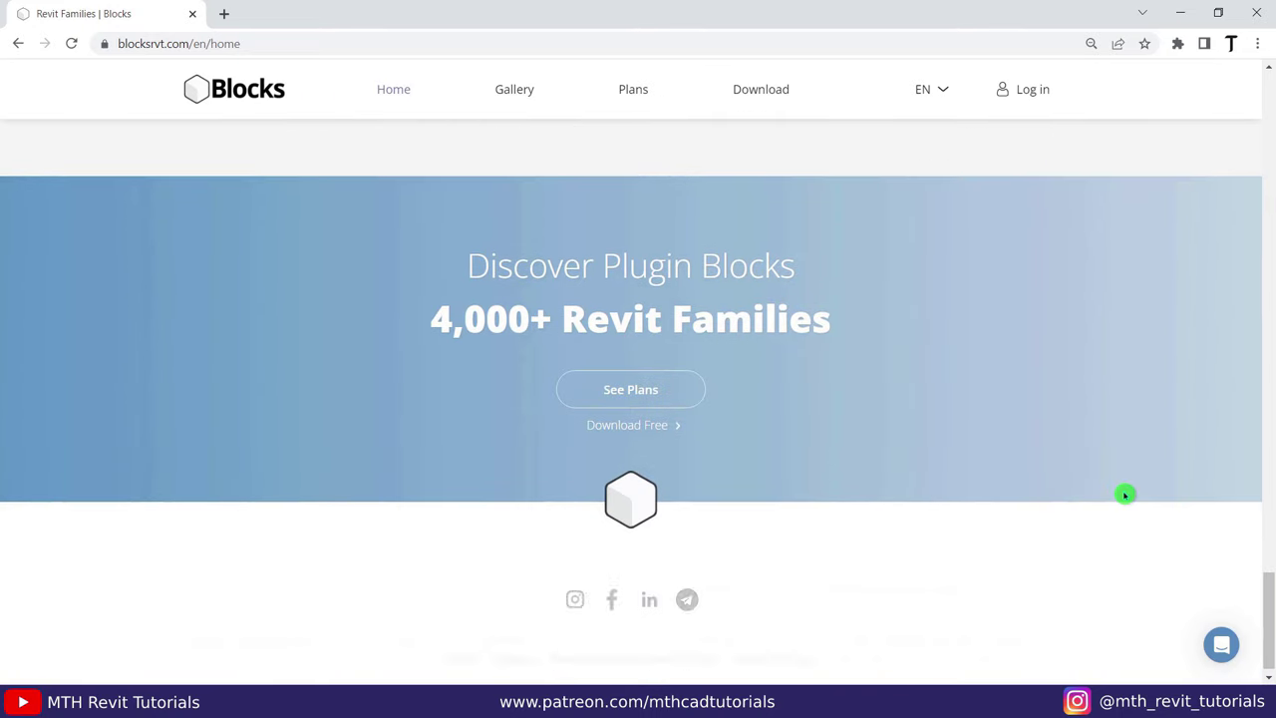
# Jump to the Plans section and highlight the Free plan's limited-access feature.
pyautogui.click(658, 399)
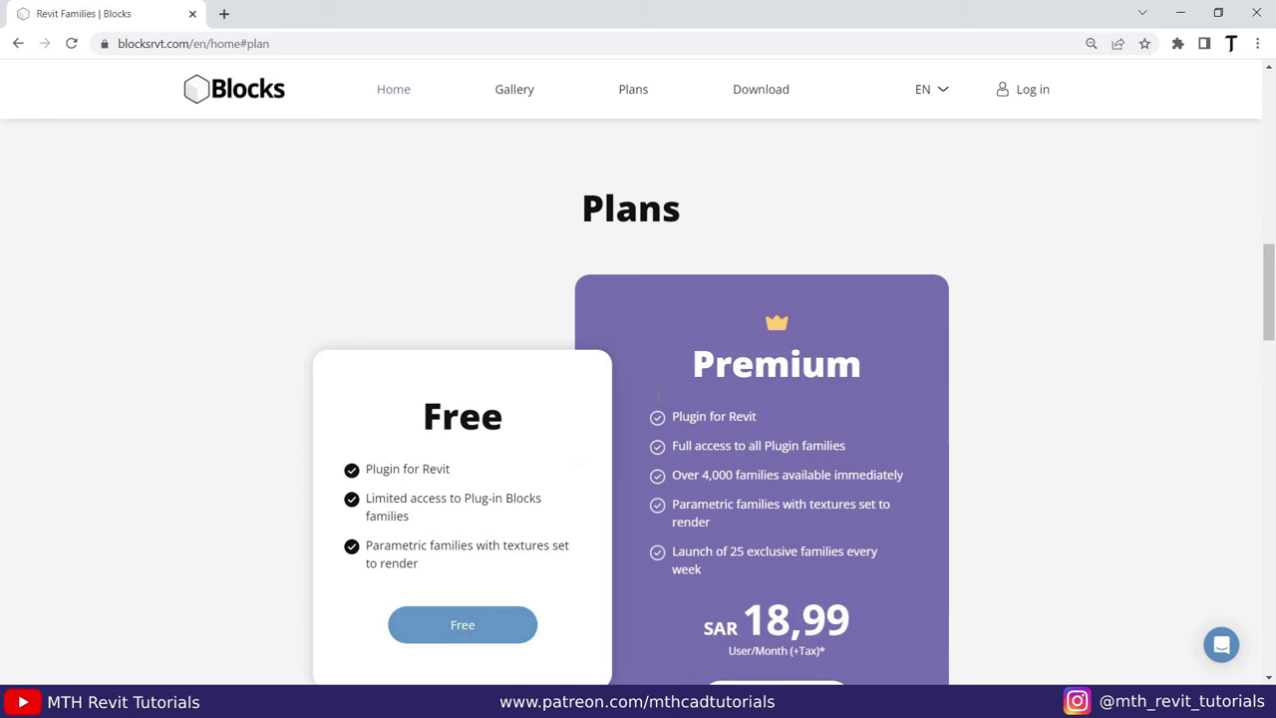
pyautogui.scroll(-1, 658, 399)
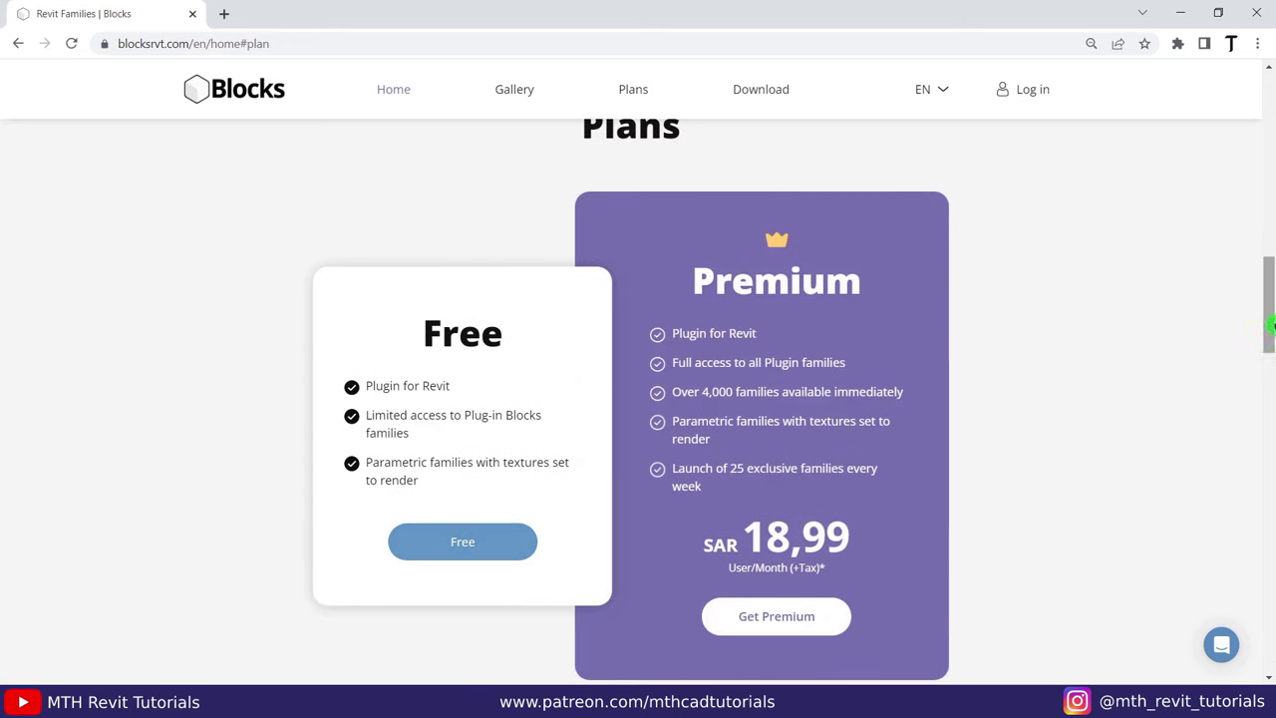
pyautogui.moveTo(1269, 325); pyautogui.dragTo(1268, 333)
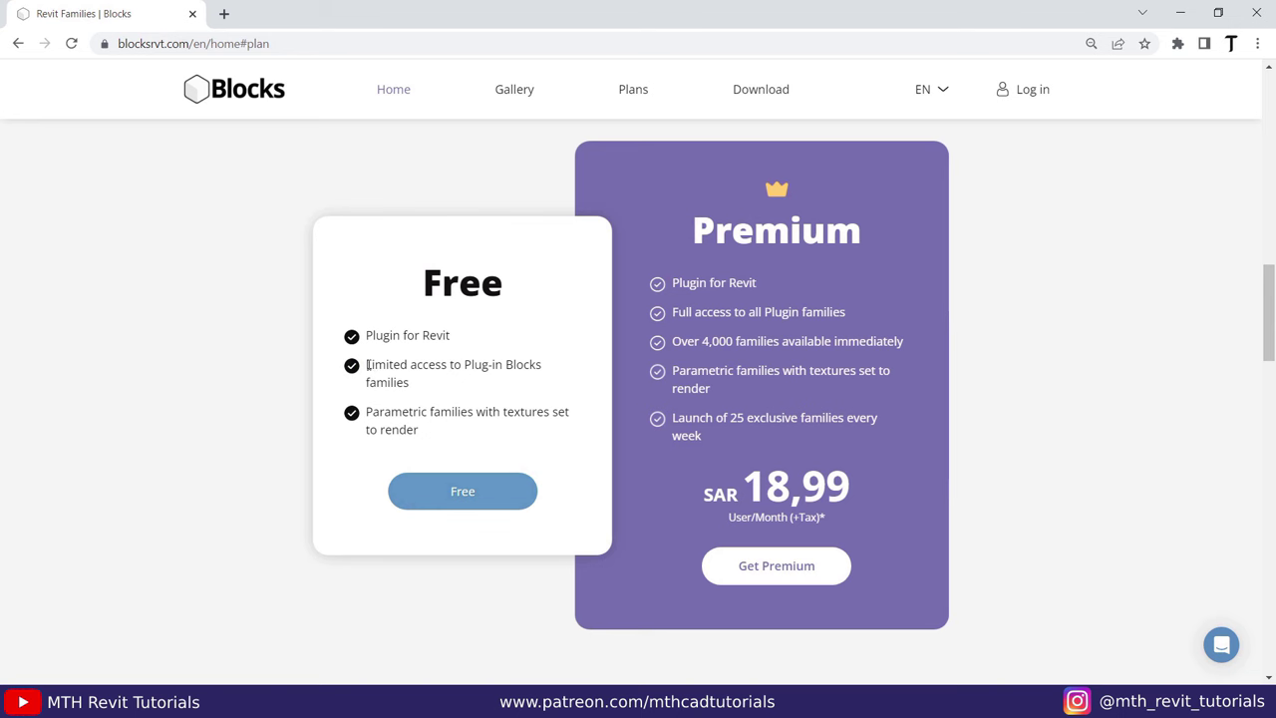
pyautogui.moveTo(367, 365); pyautogui.dragTo(442, 381)
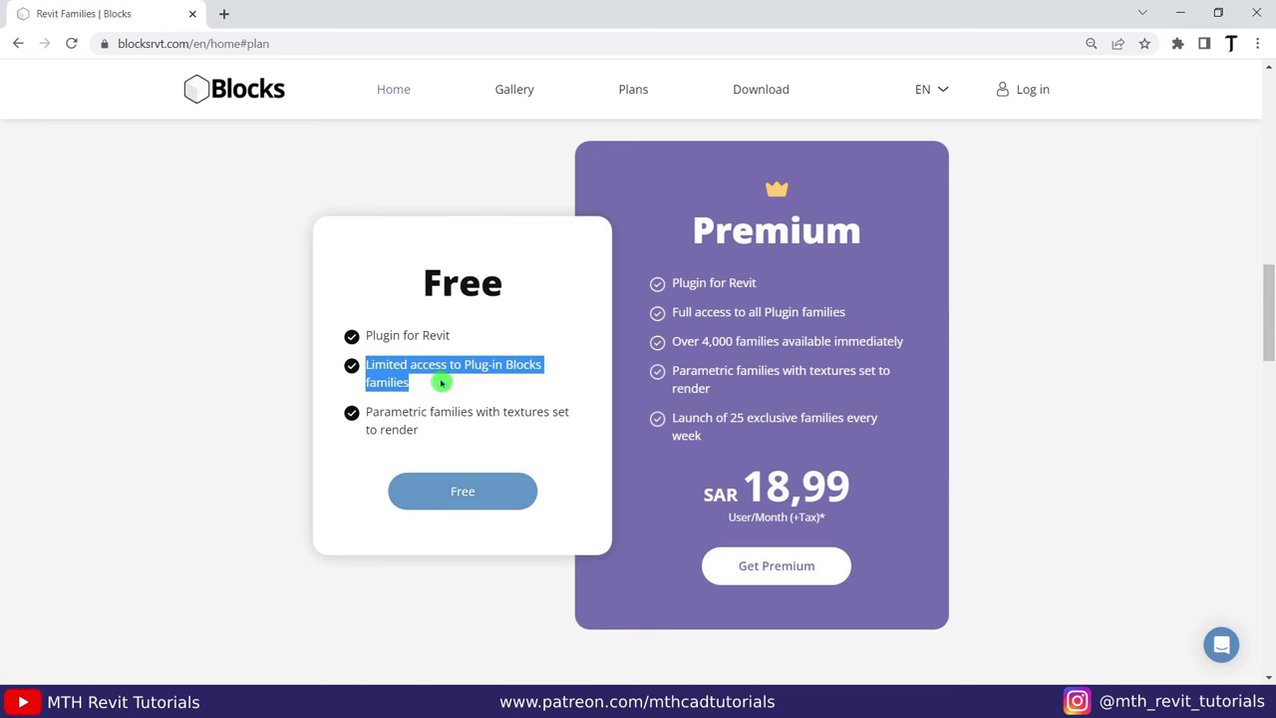
pyautogui.click(991, 339)
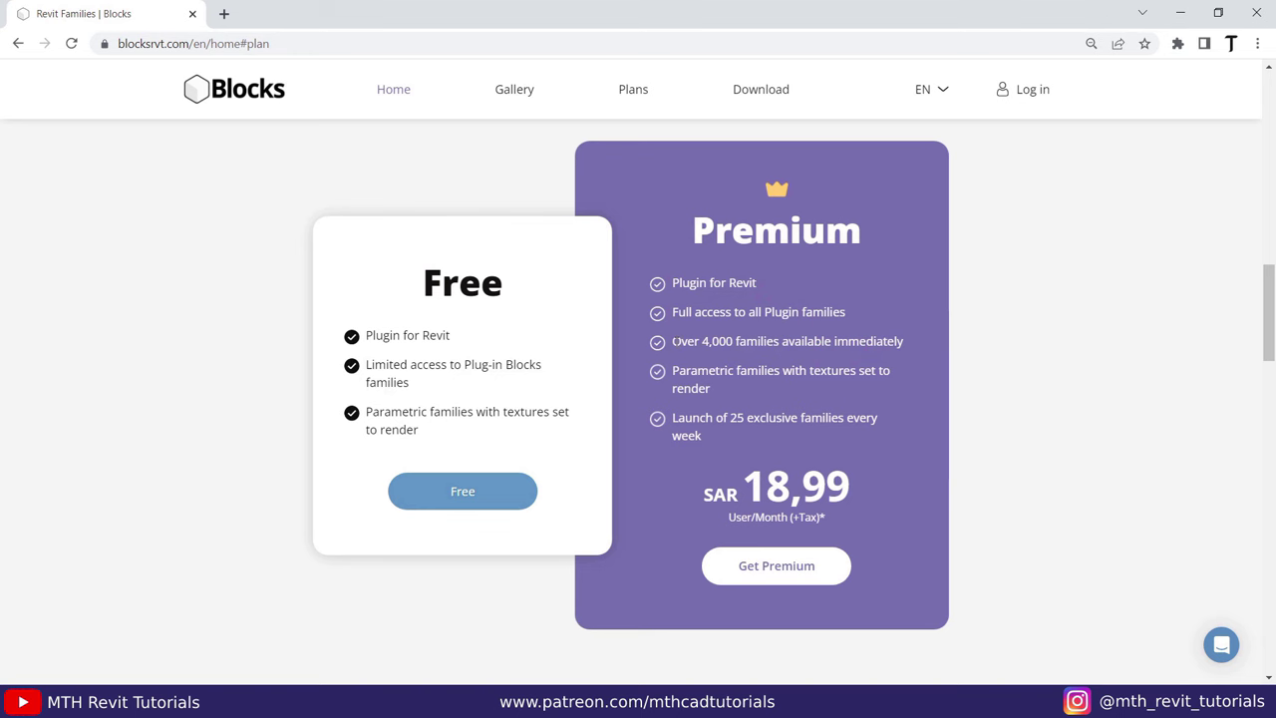
# Highlight the Premium plan's 4,000 families feature and its 18,99 monthly price.
pyautogui.moveTo(674, 341); pyautogui.dragTo(866, 341)
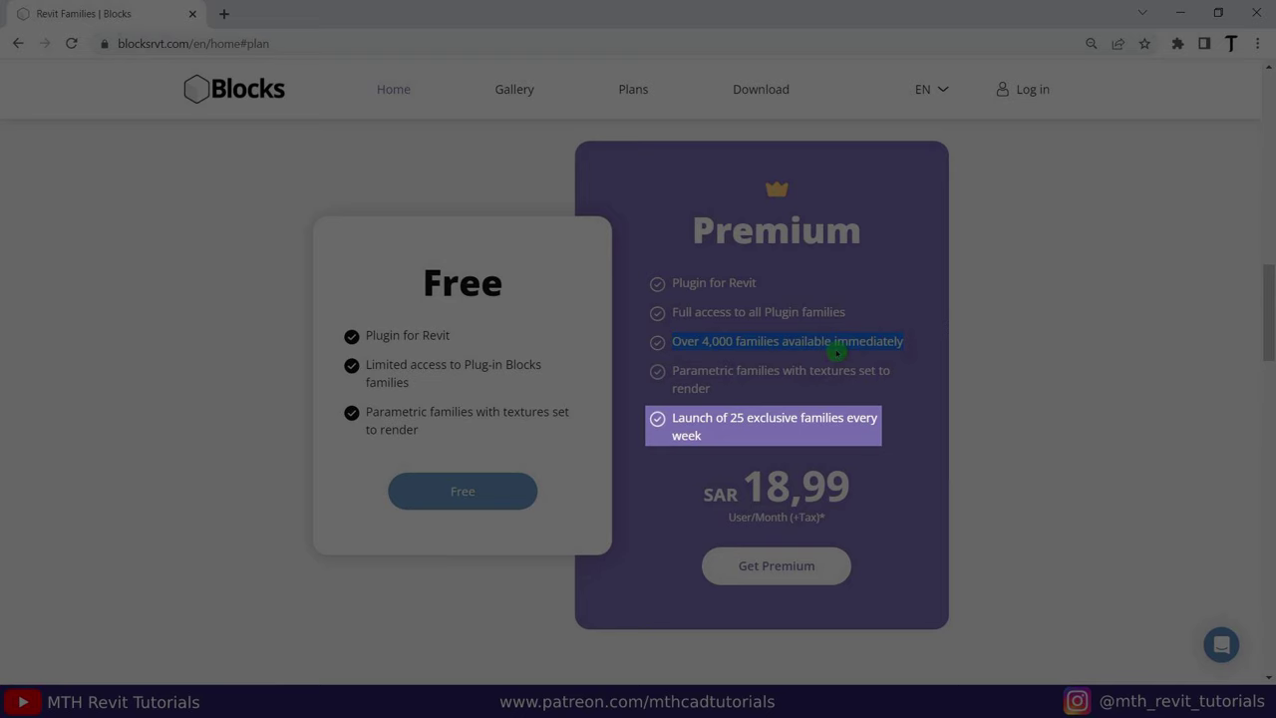
pyautogui.click(973, 353)
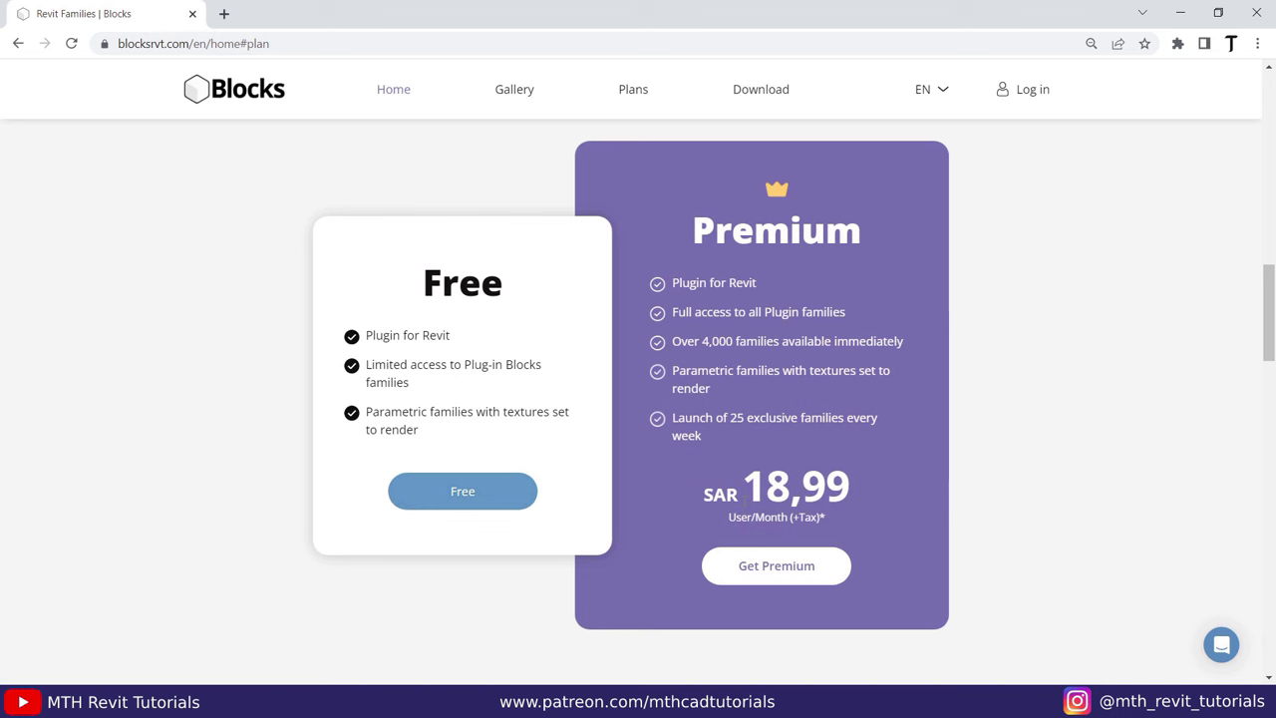
pyautogui.moveTo(743, 486); pyautogui.dragTo(849, 487)
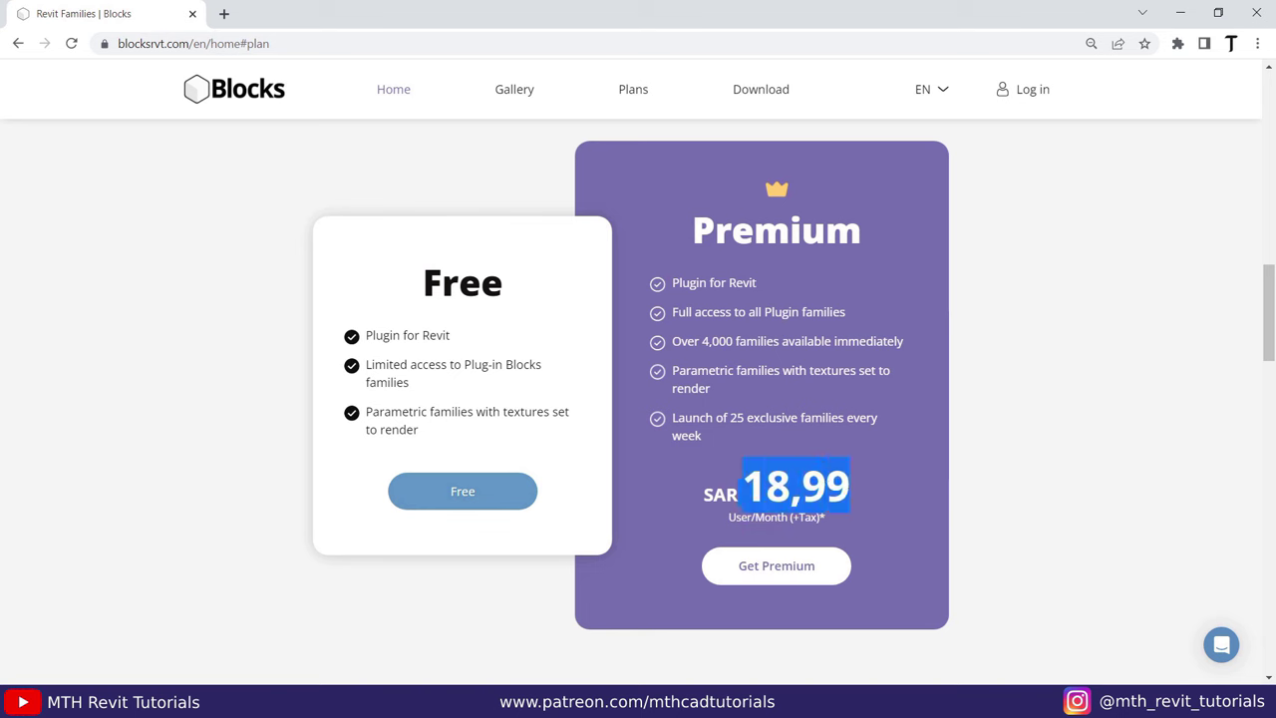
pyautogui.click(907, 503)
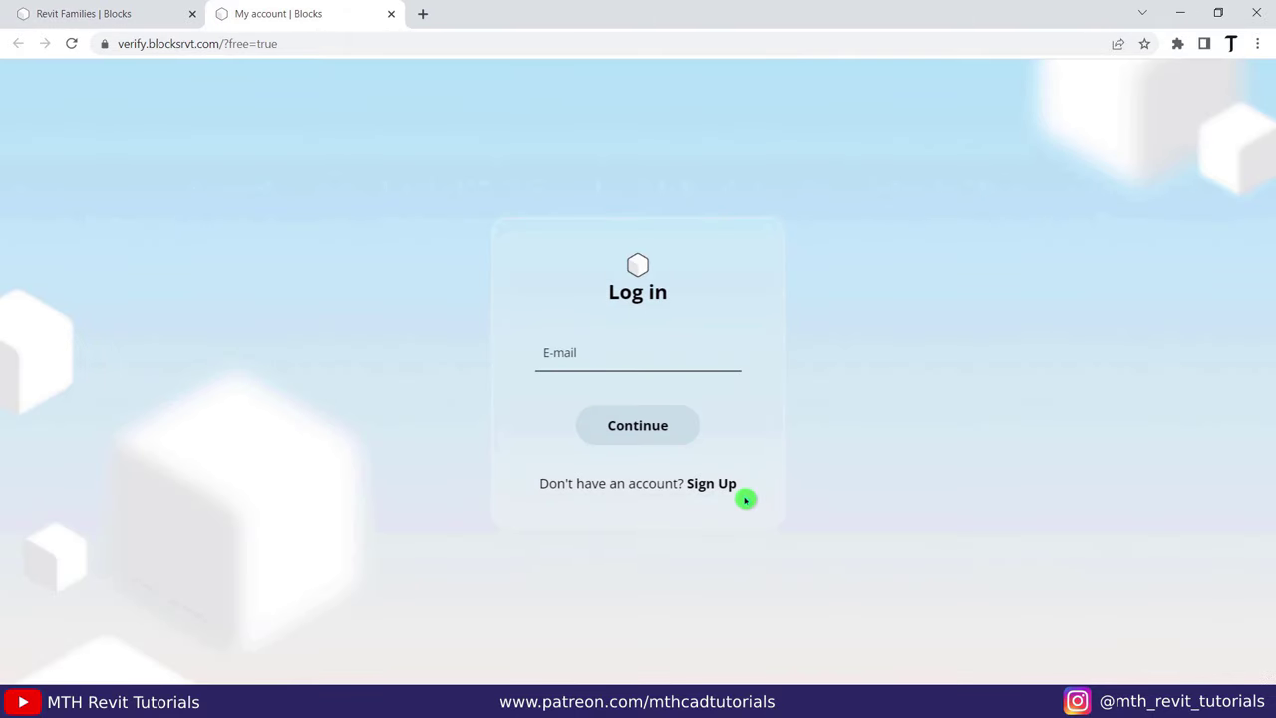
# Sign up for a free account and download the BlocksBIM.exe installer.
pyautogui.click(713, 484)
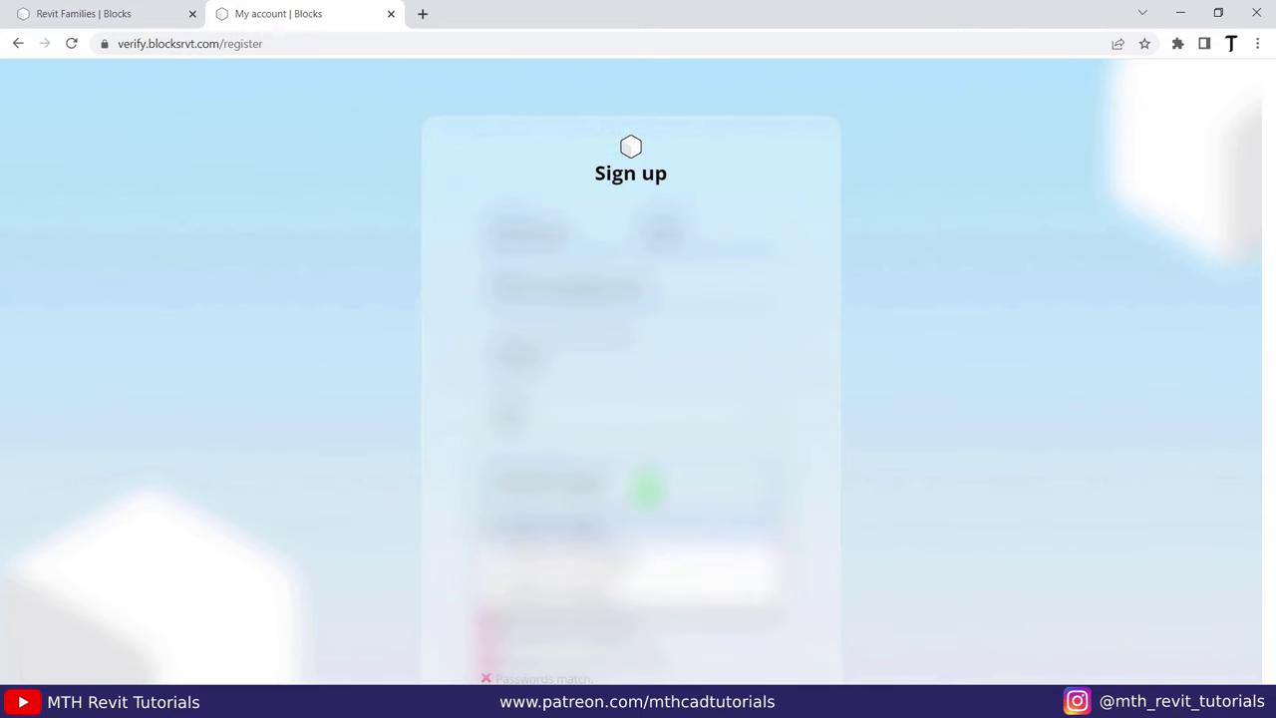
pyautogui.scroll(-2, 638, 369)
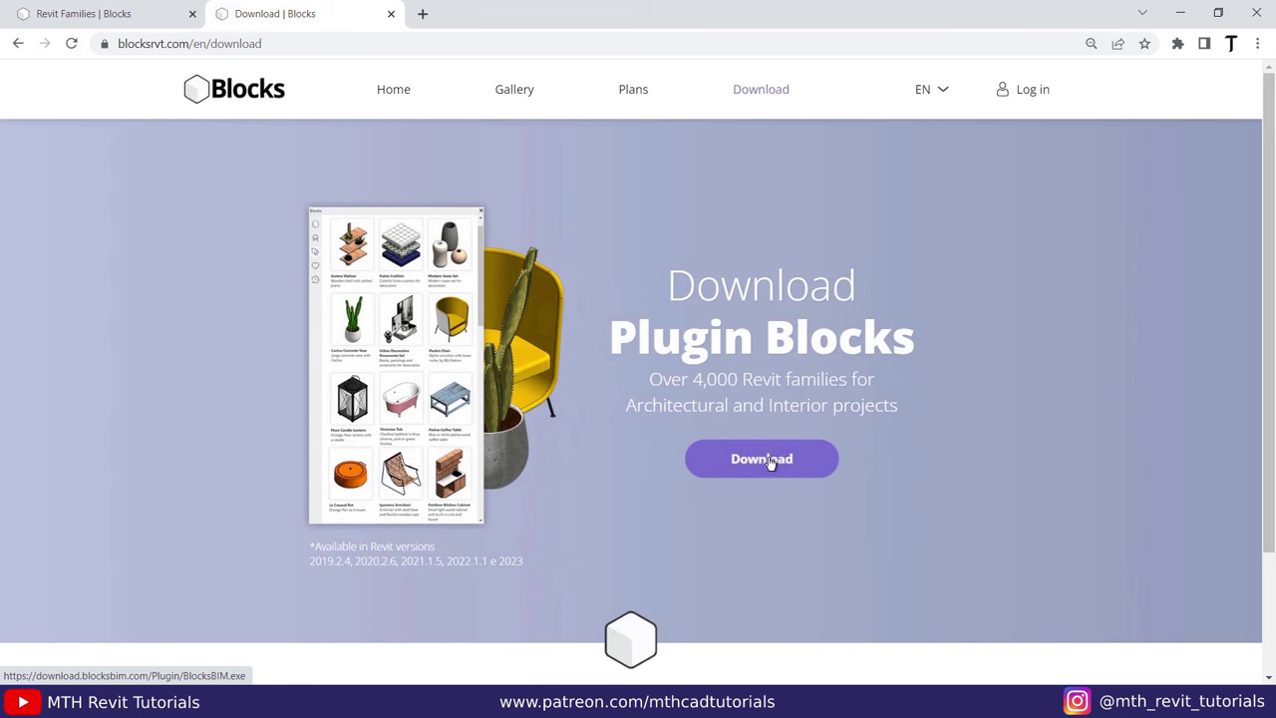
pyautogui.click(768, 459)
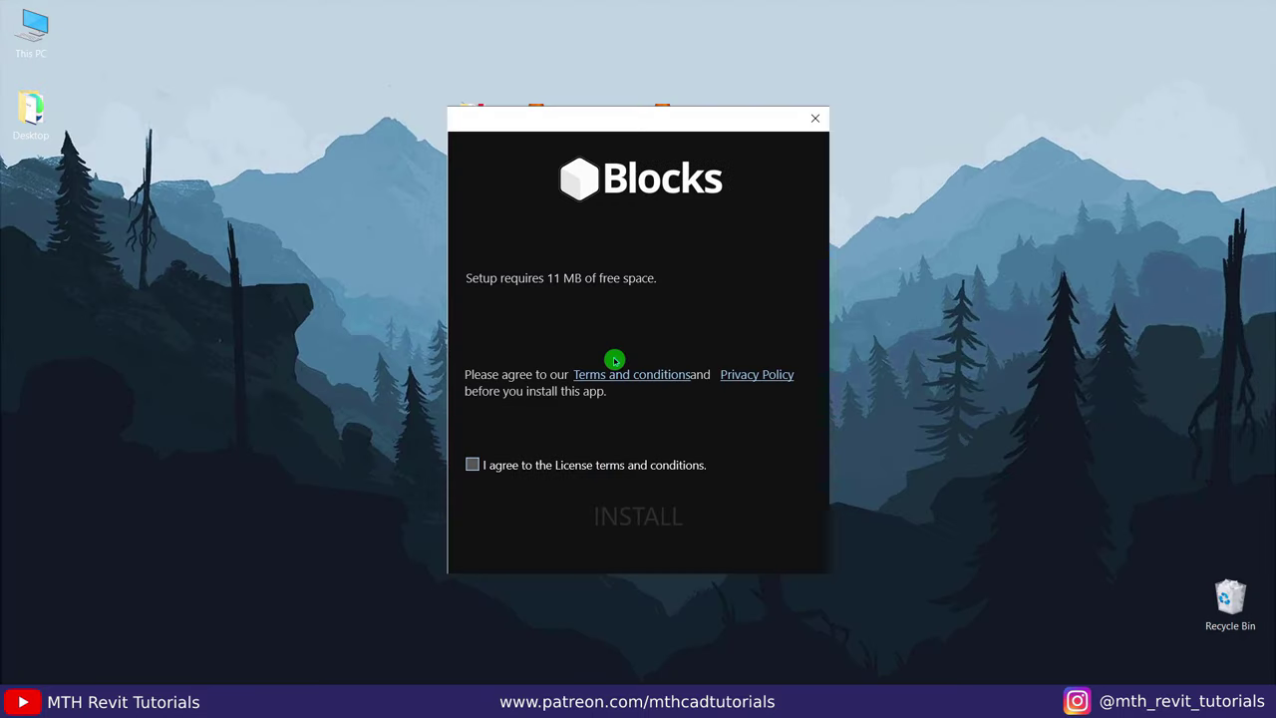
# Accept the license terms, install Blocks BIM, and finish the installer.
pyautogui.click(475, 466)
pyautogui.click(641, 523)
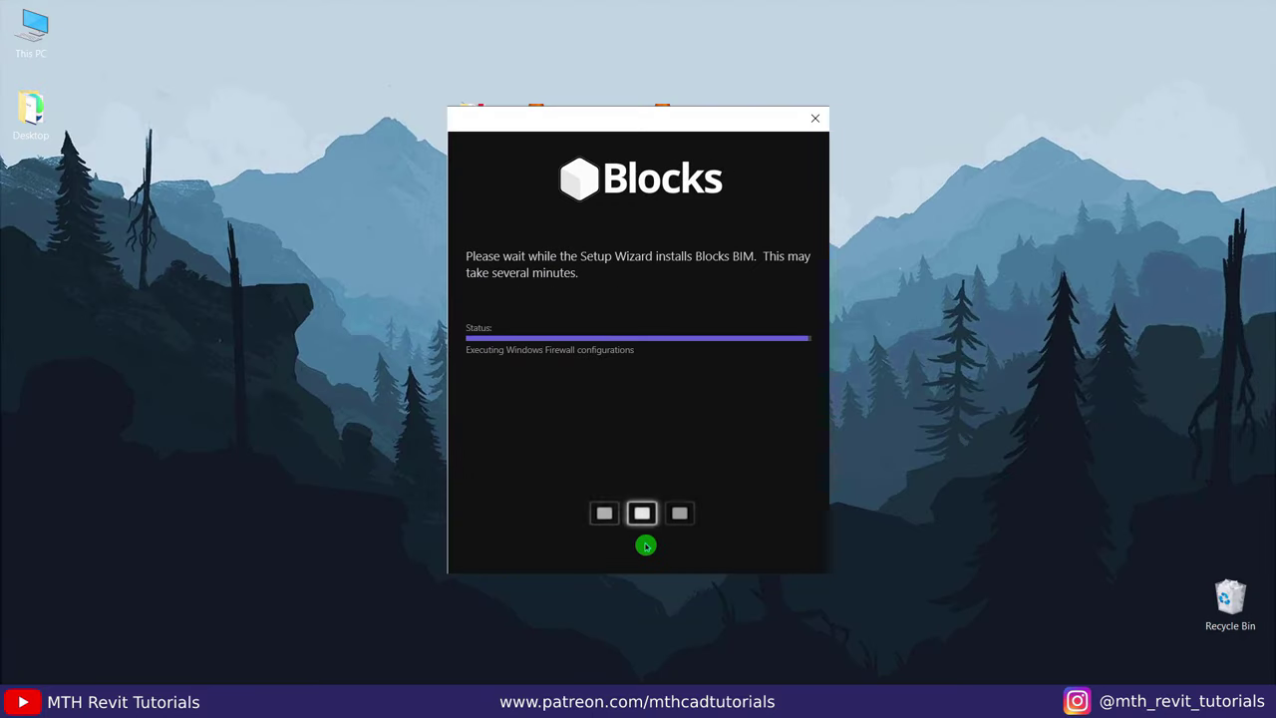
pyautogui.click(764, 544)
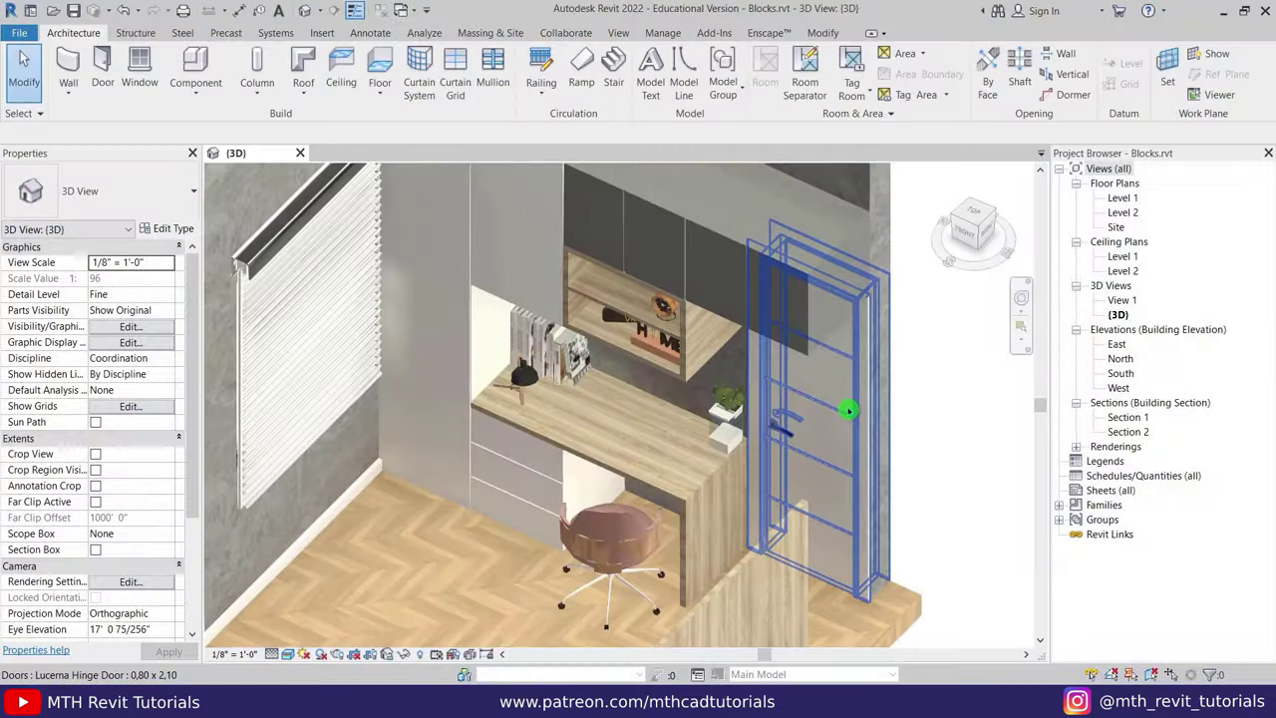
# Open the Blocks add-in login window and dock it in the right panel beside the Project Browser.
pyautogui.press('Escape')
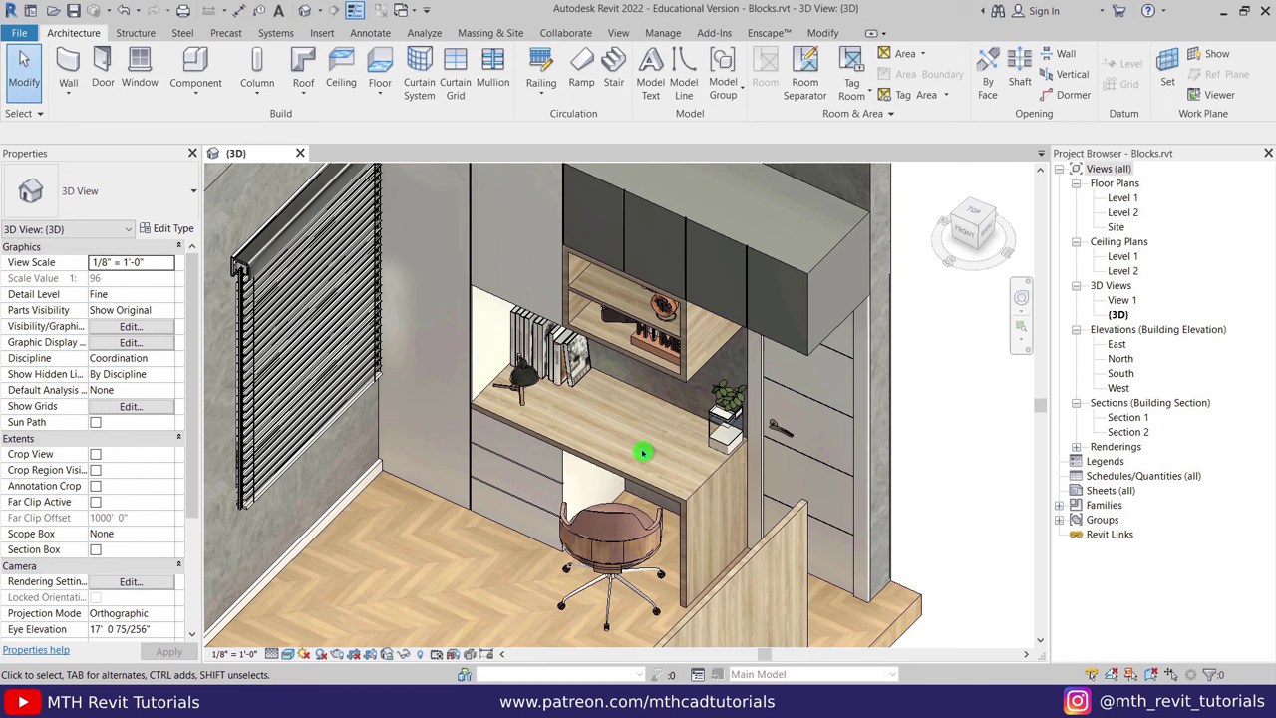
pyautogui.click(725, 36)
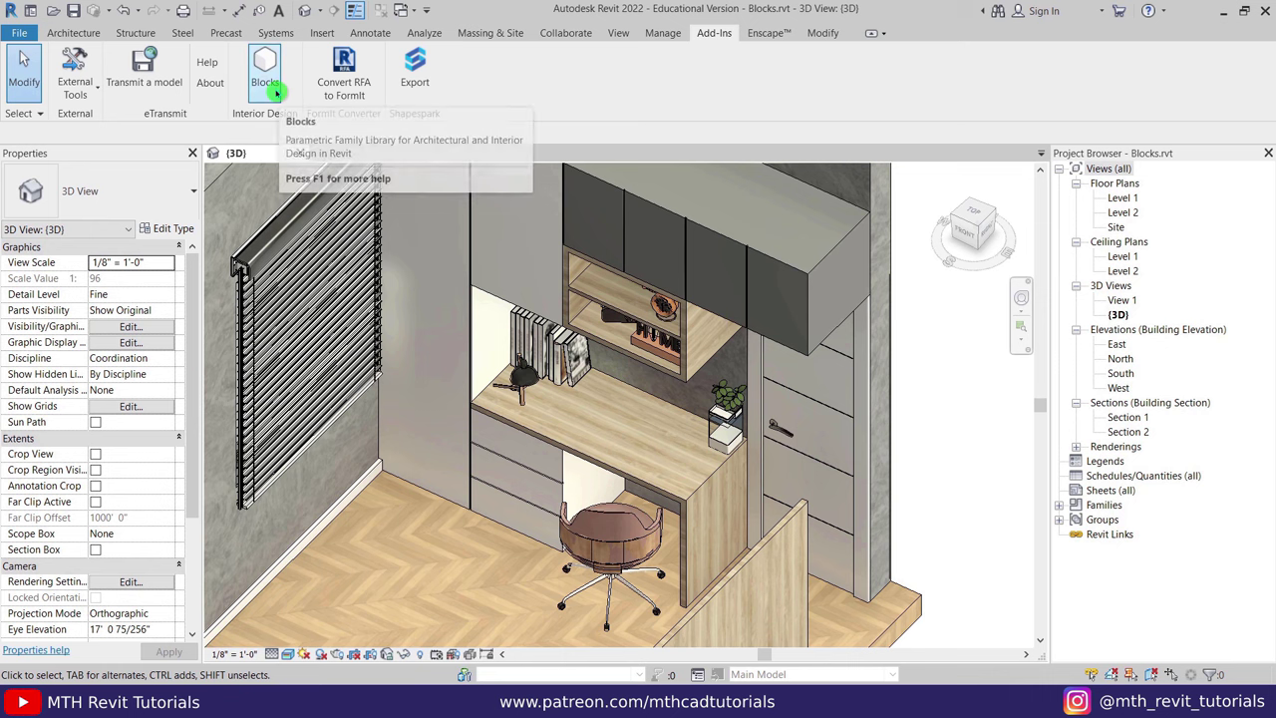
pyautogui.click(275, 91)
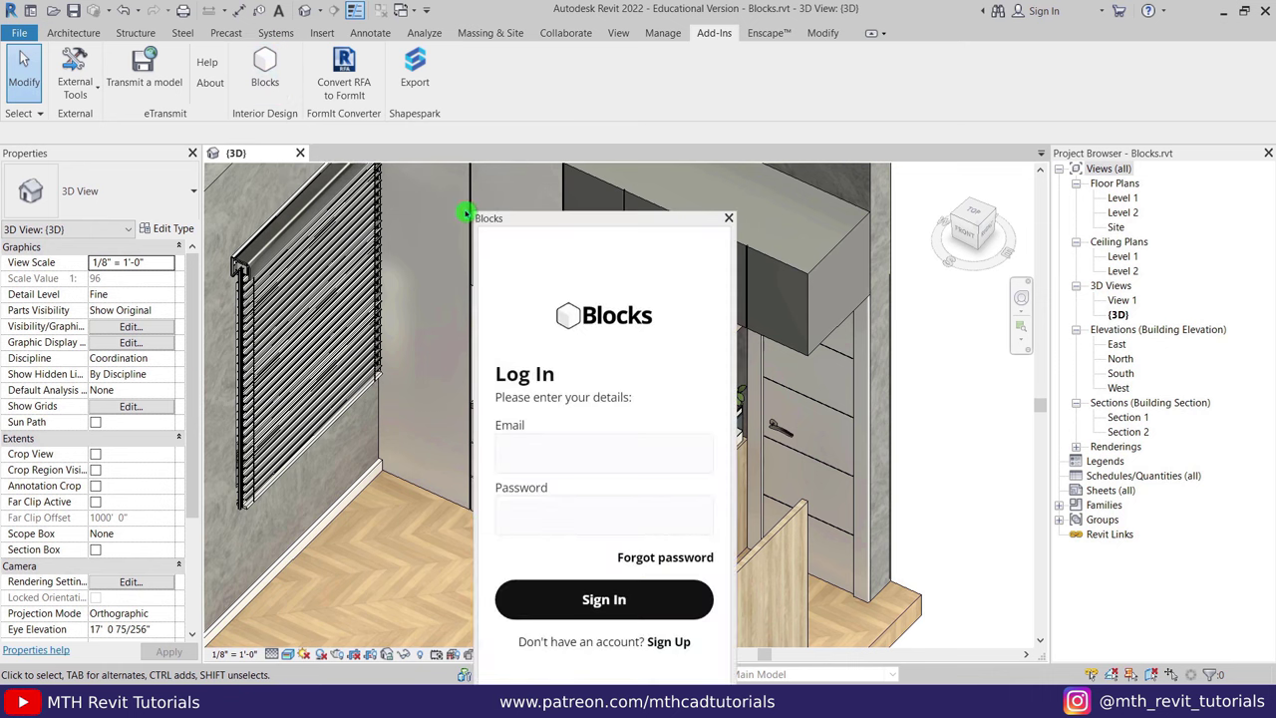
pyautogui.moveTo(530, 222); pyautogui.dragTo(1138, 161)
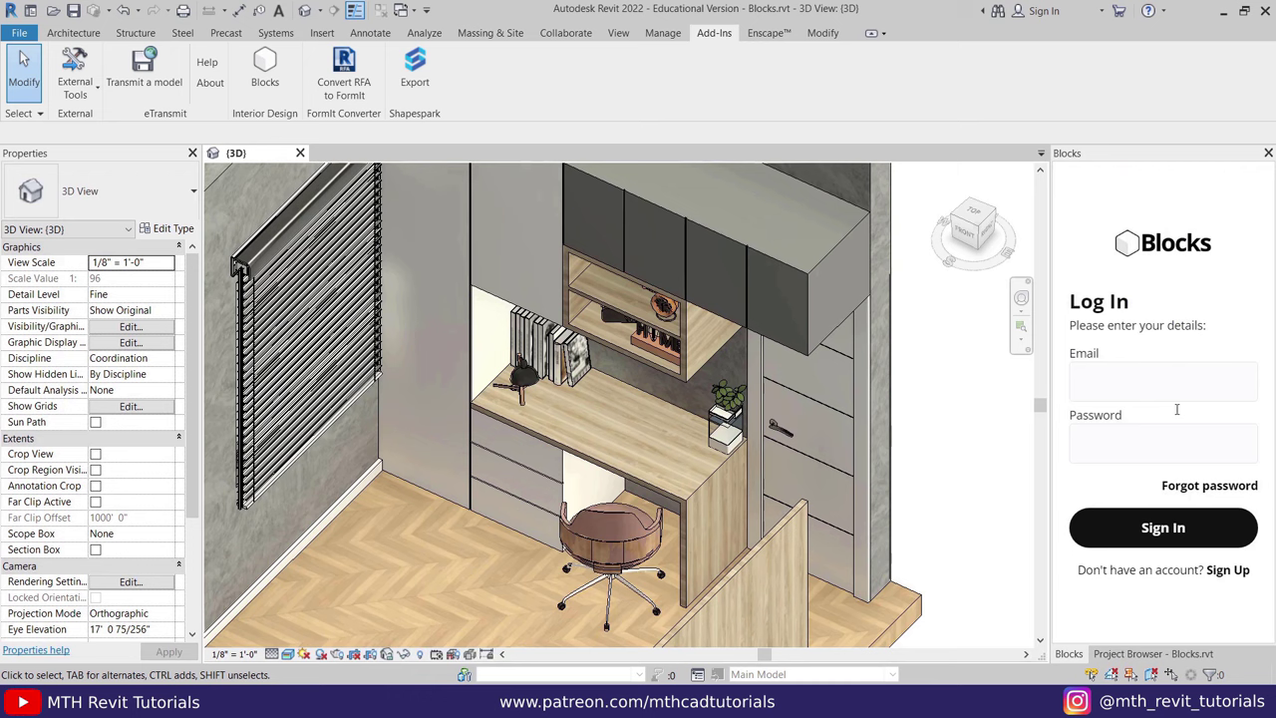
pyautogui.click(1110, 656)
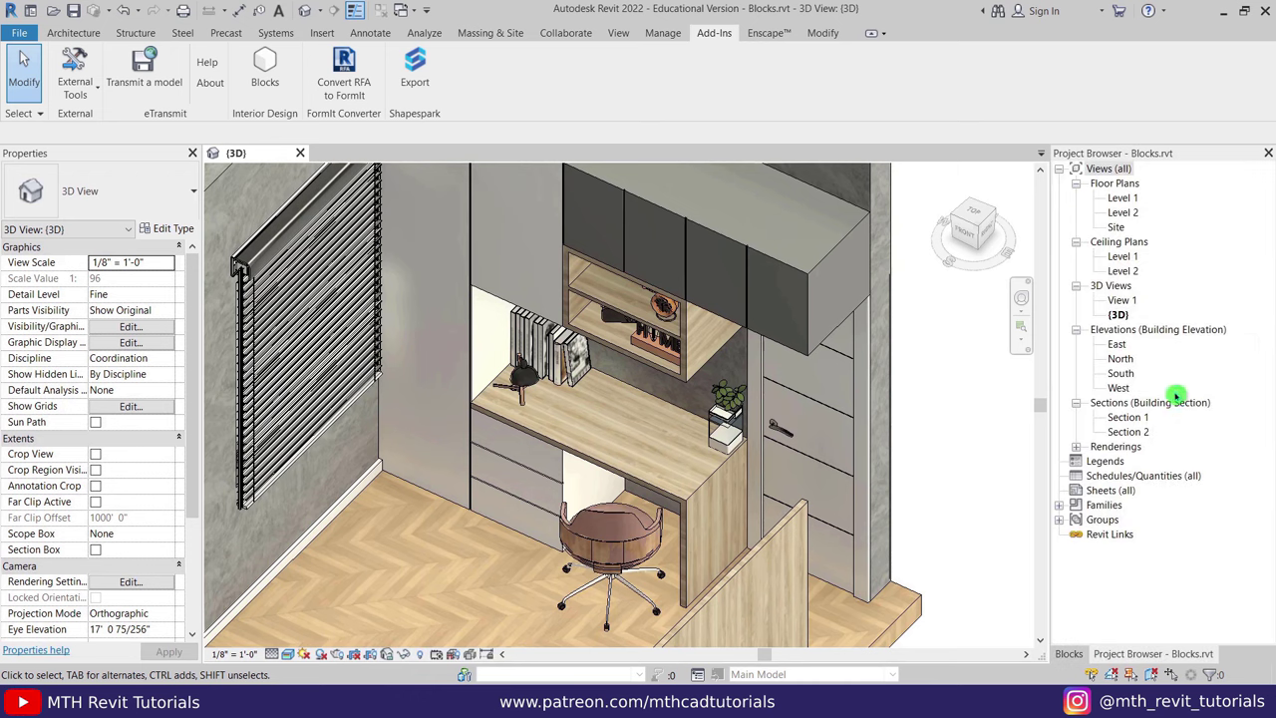
# Sign in to the Blocks panel with the account e-mail and password.
pyautogui.click(1070, 655)
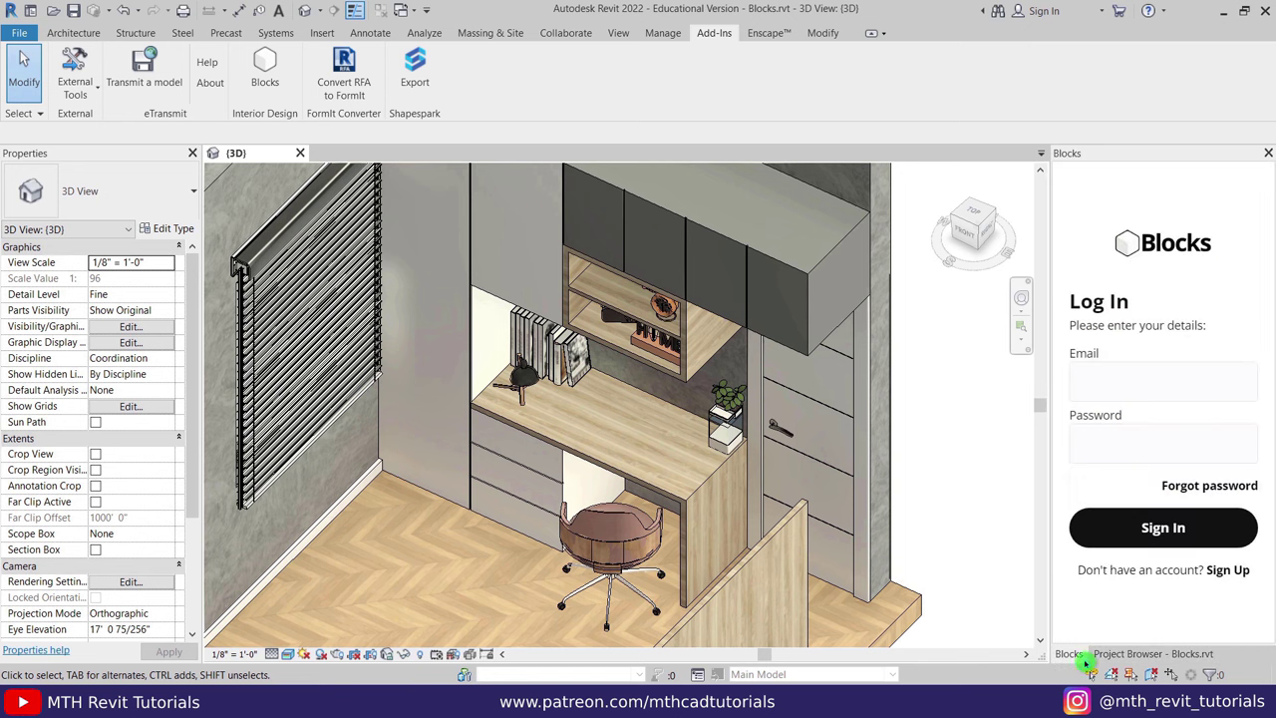
pyautogui.click(1125, 376)
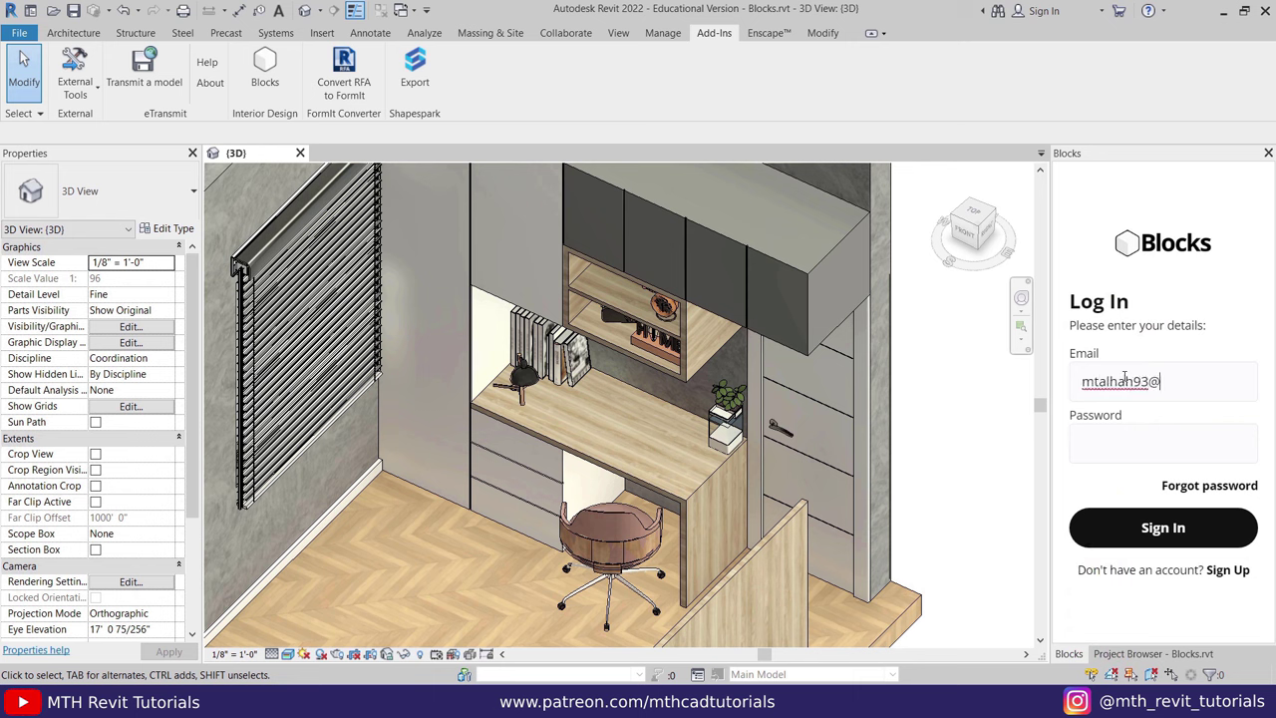
pyautogui.press('Tab')
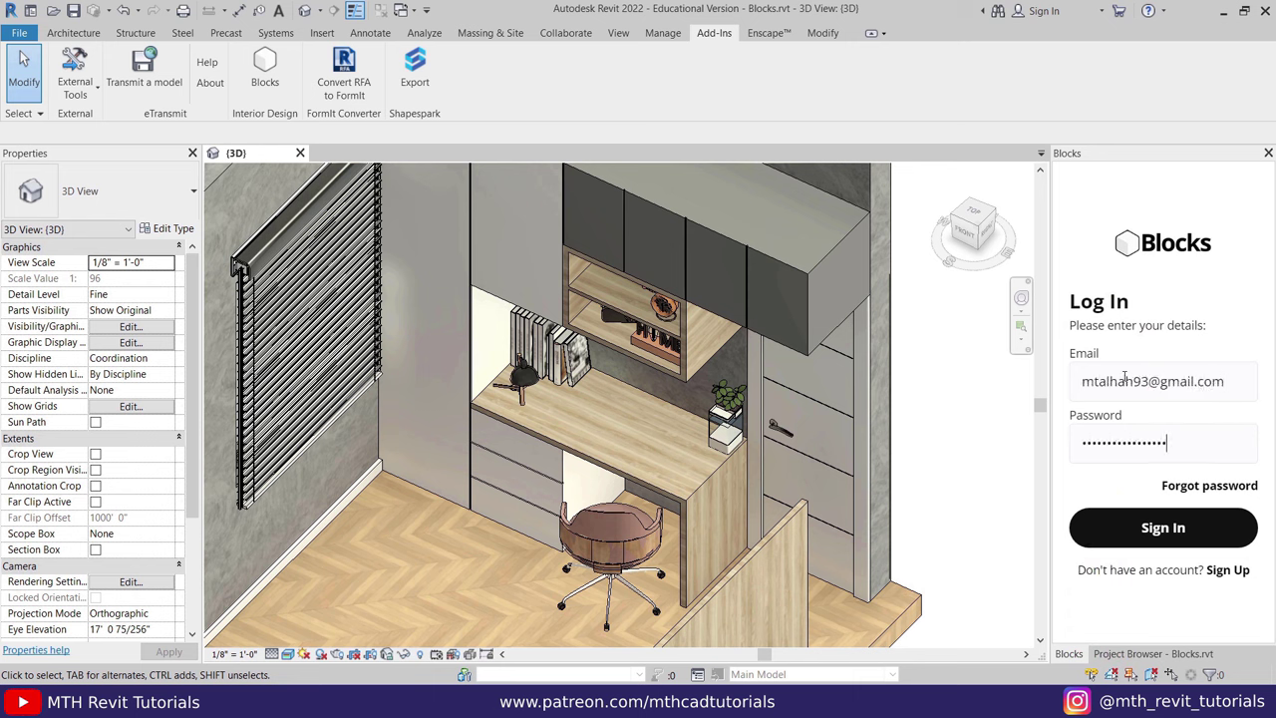
pyautogui.press('Return')
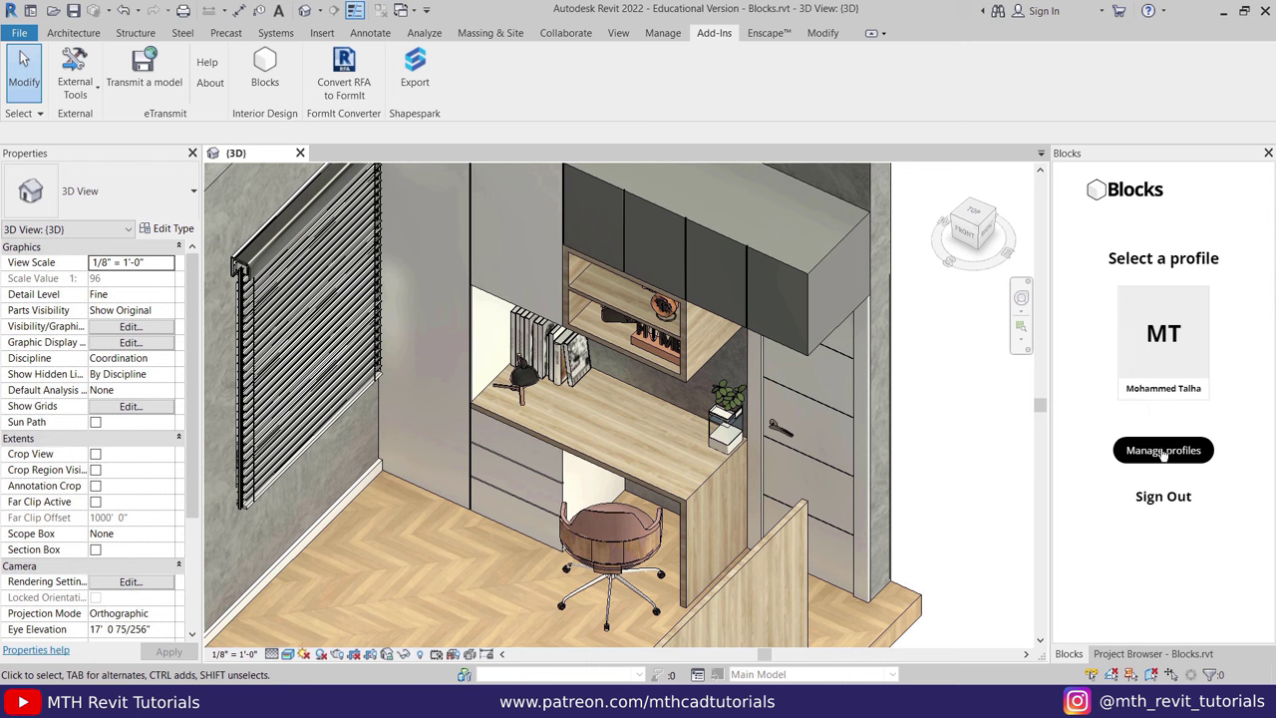
# Open Manage profiles, start a new profile, cancel it, and finish with Done.
pyautogui.click(1164, 453)
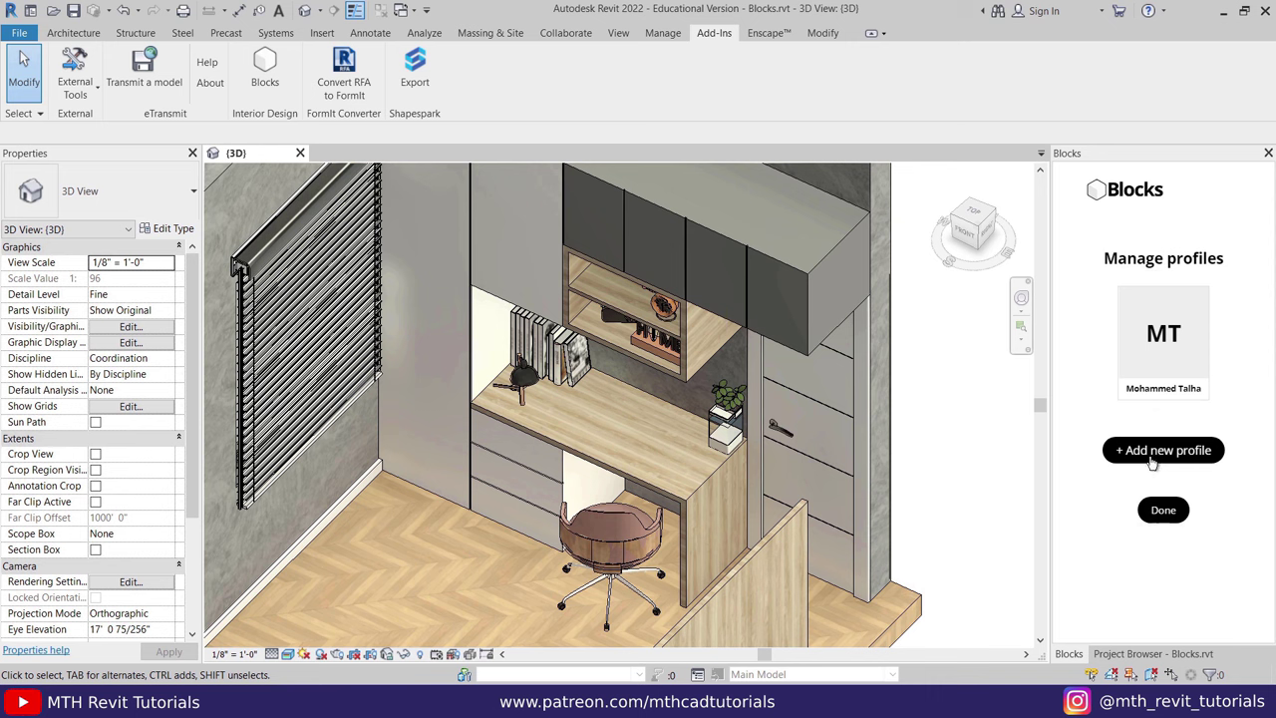
pyautogui.click(1165, 454)
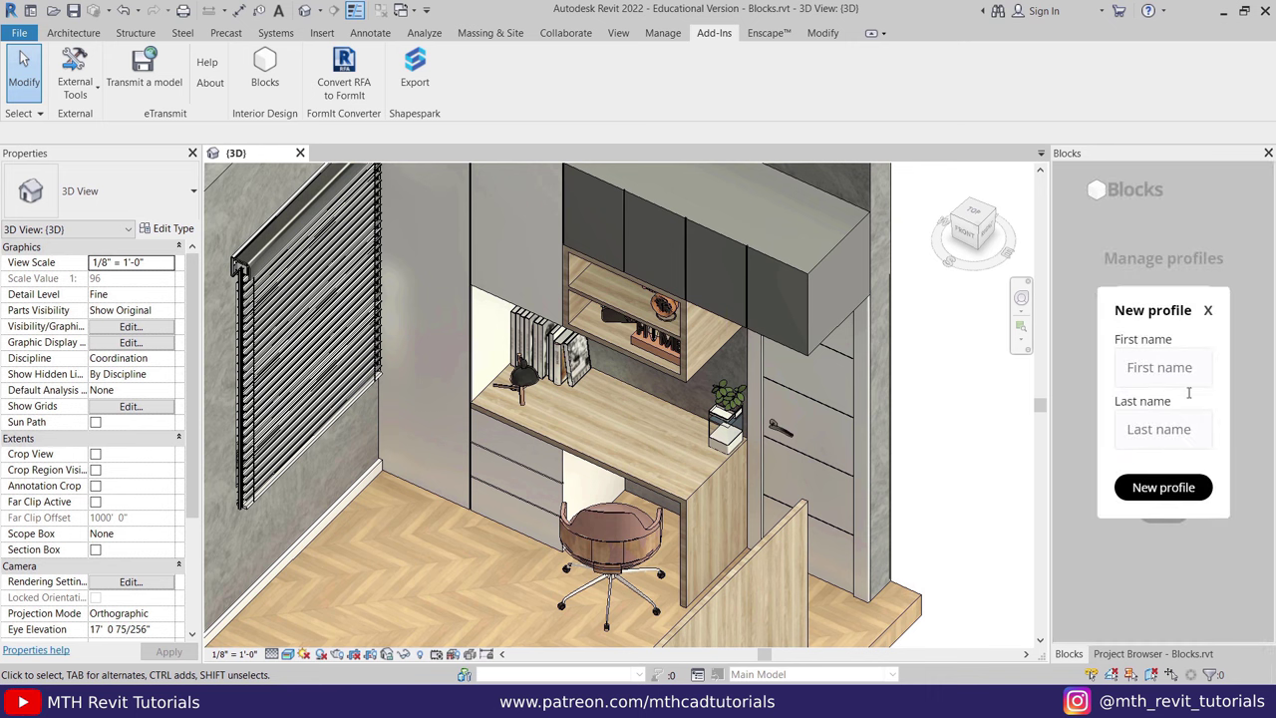
pyautogui.click(1153, 403)
pyautogui.click(1208, 312)
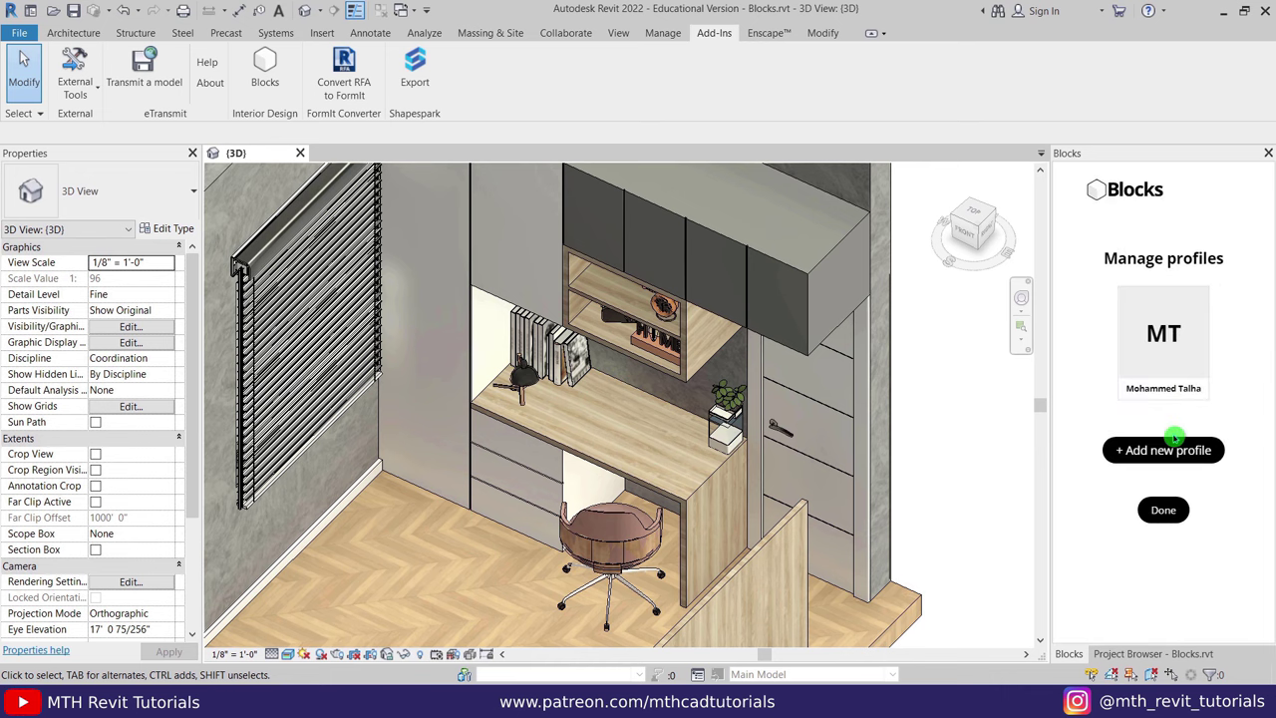
pyautogui.click(1163, 513)
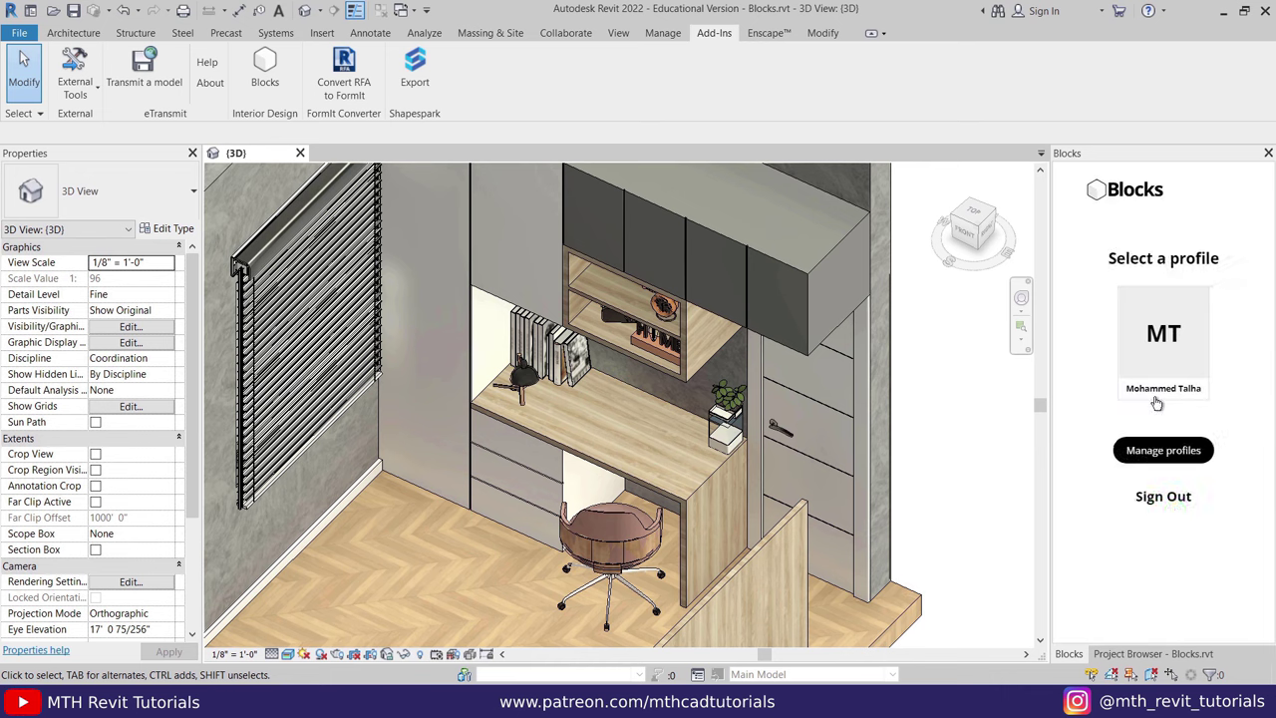
# Enter the library with the existing profile, widen the Blocks panel, and search for 'headphone'.
pyautogui.click(1163, 337)
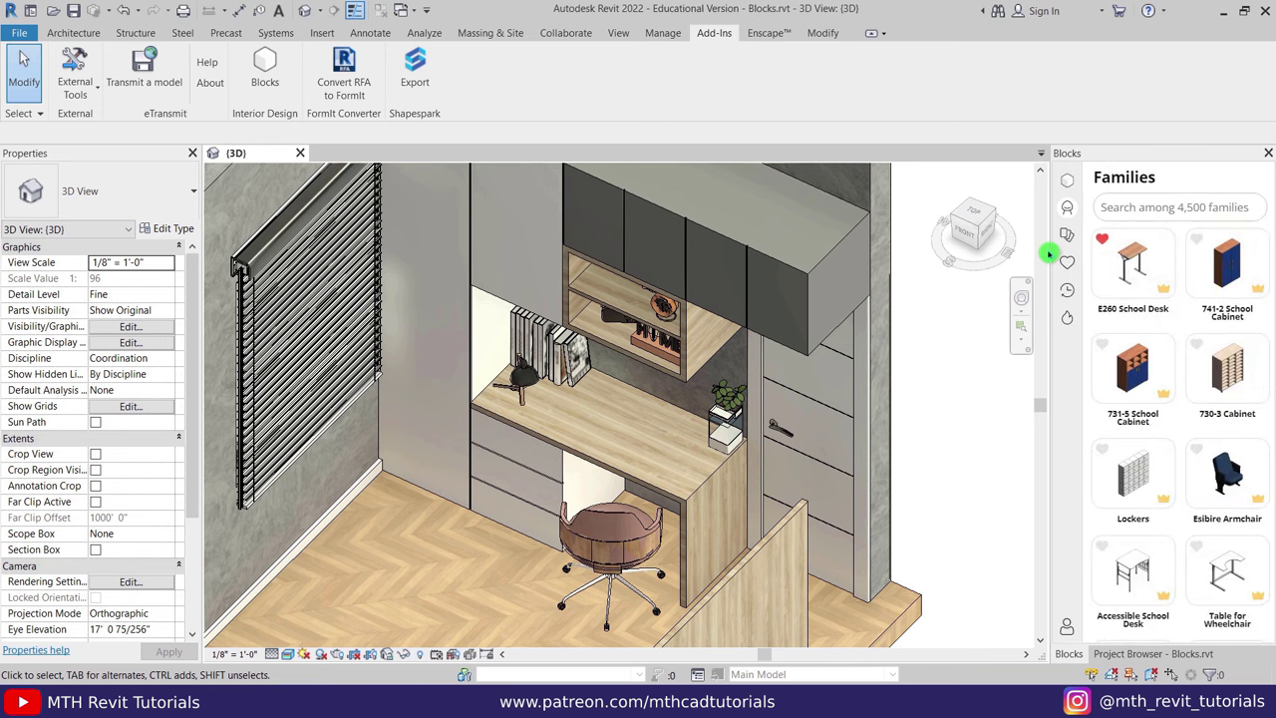
pyautogui.moveTo(1049, 257); pyautogui.dragTo(1015, 257)
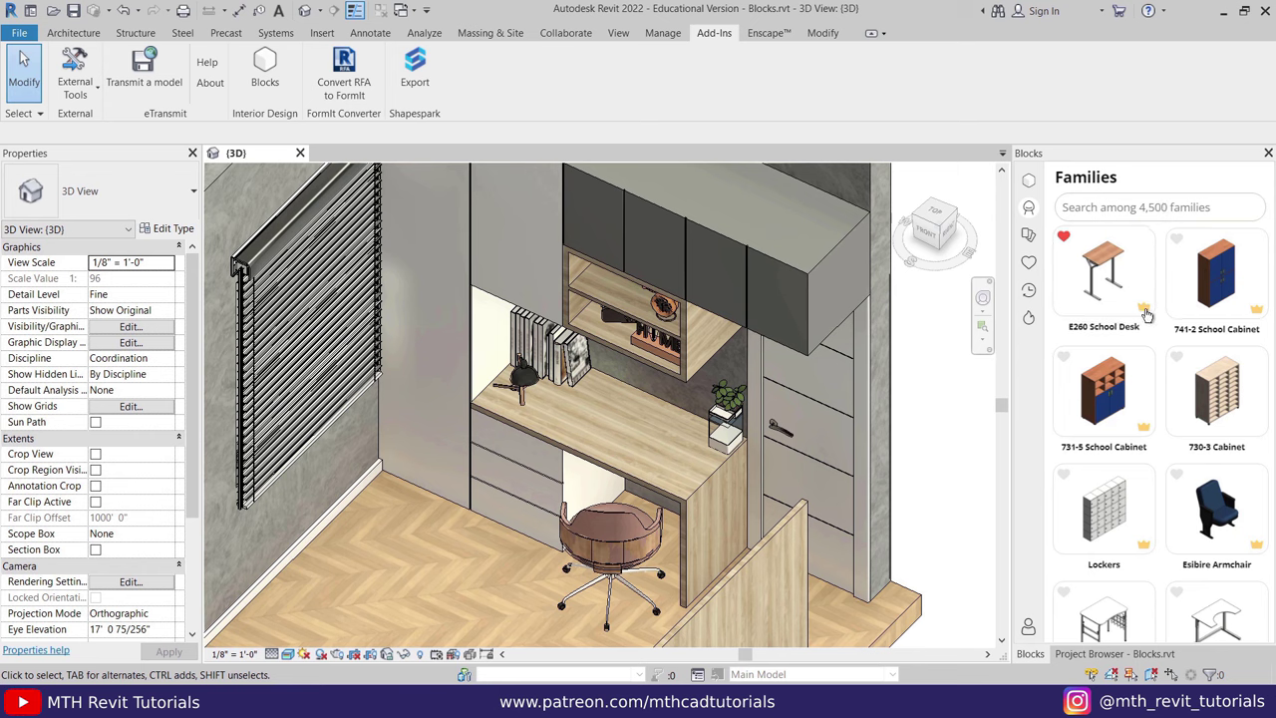
pyautogui.scroll(-5, 1172, 332)
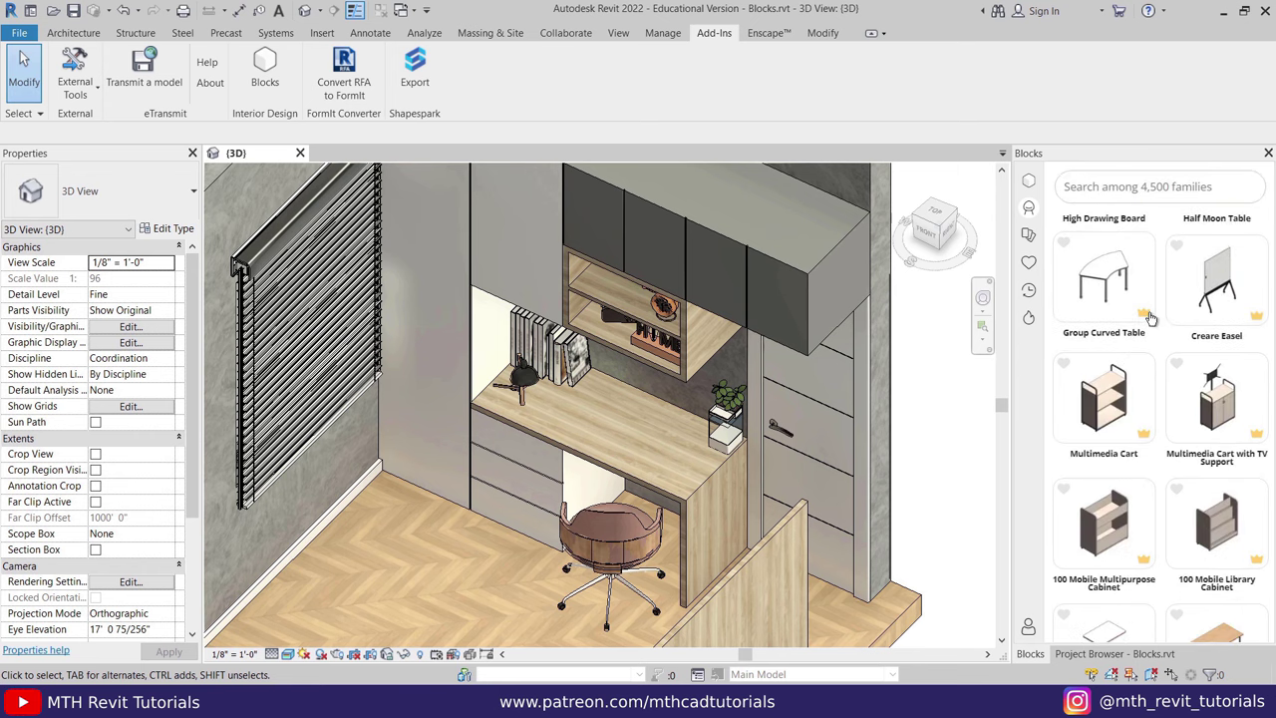
pyautogui.scroll(6, 1151, 317)
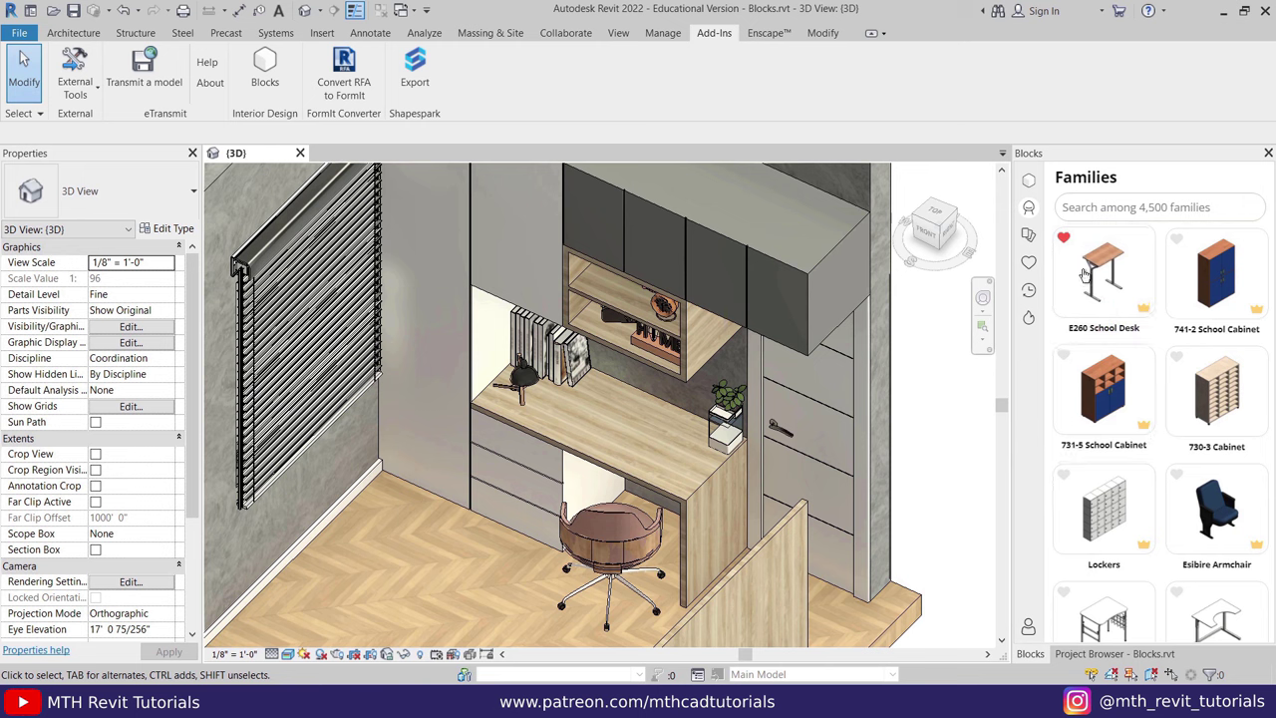
pyautogui.click(1107, 206)
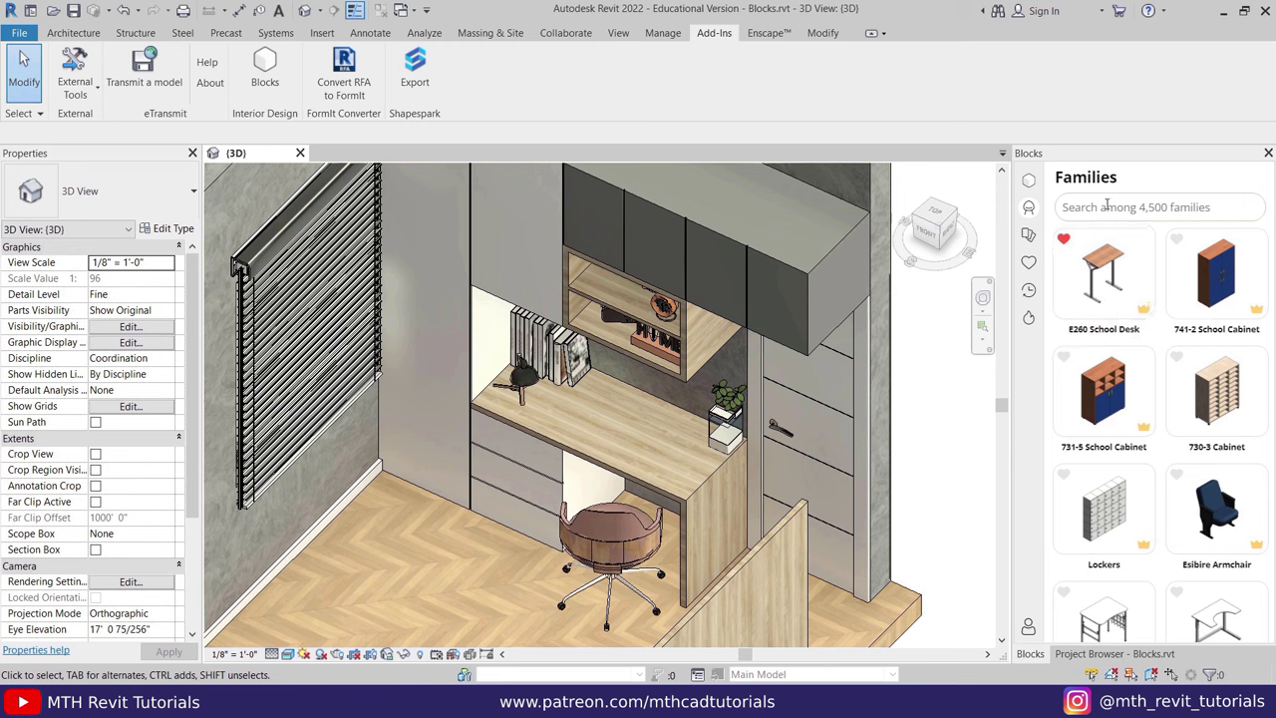
pyautogui.write('headphone')
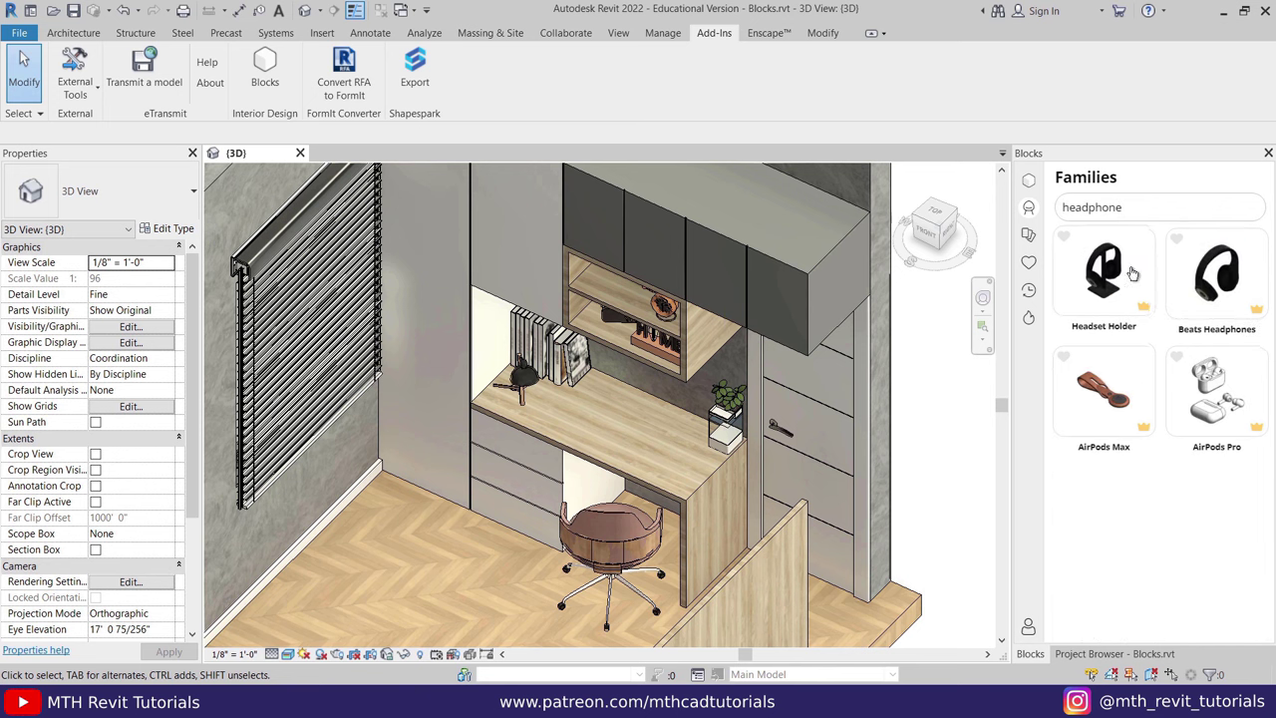
pyautogui.click(1150, 416)
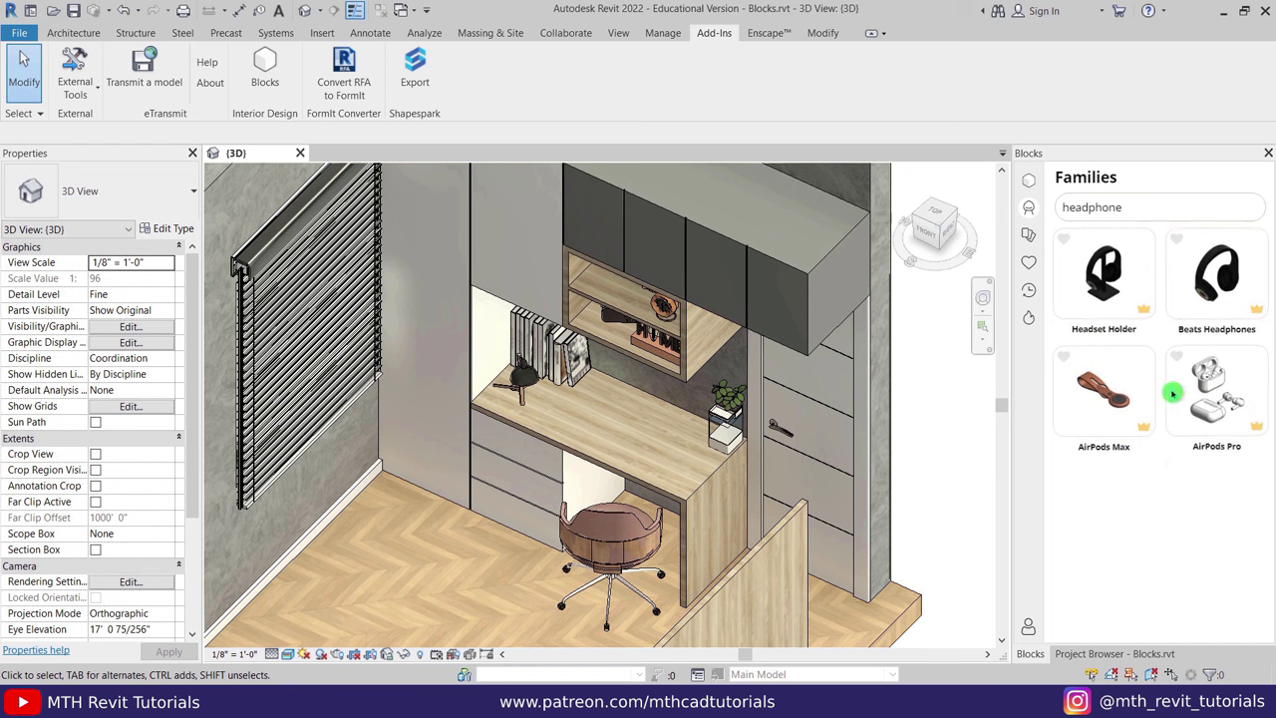
pyautogui.click(1030, 237)
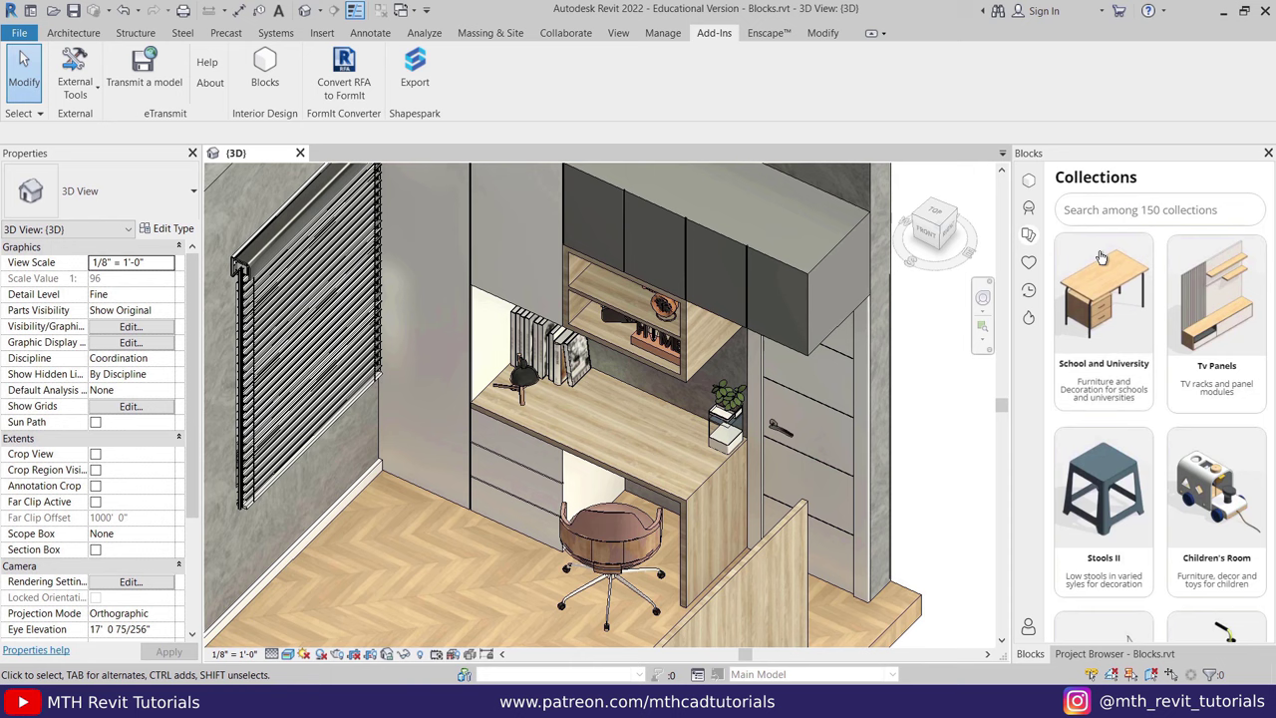
pyautogui.scroll(-3, 1162, 331)
pyautogui.scroll(3, 1162, 332)
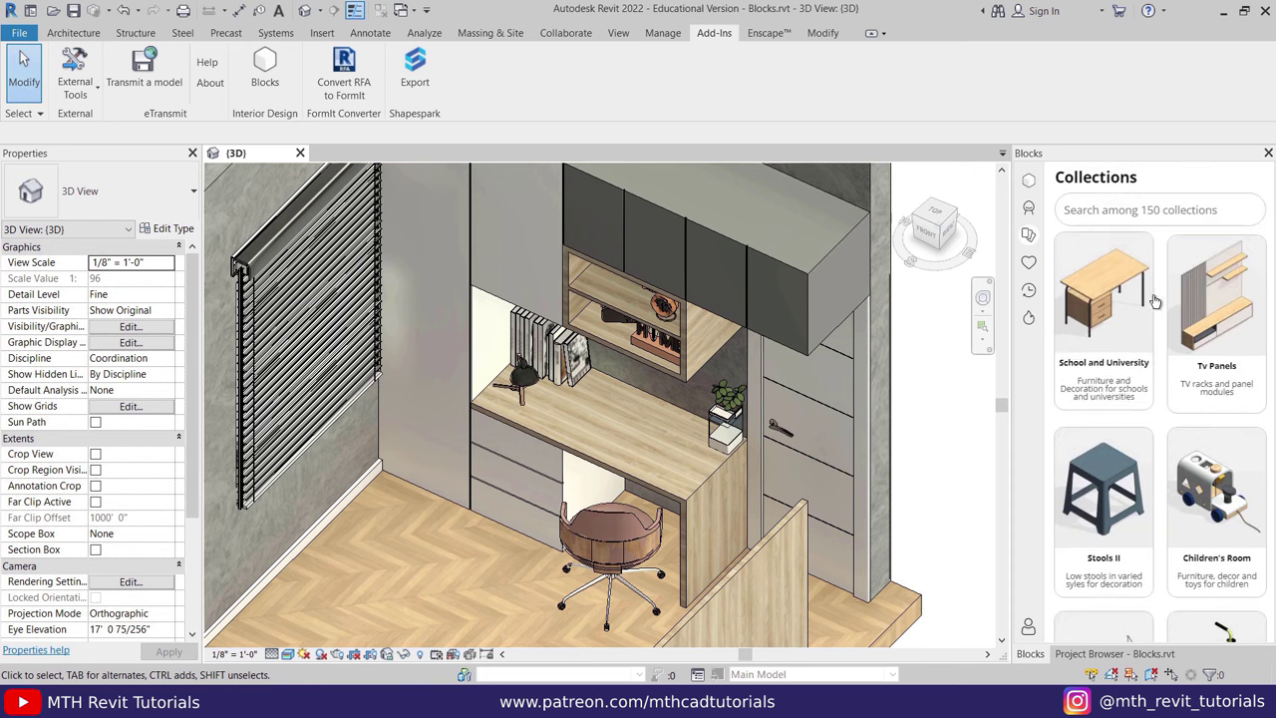
pyautogui.scroll(-3, 1199, 407)
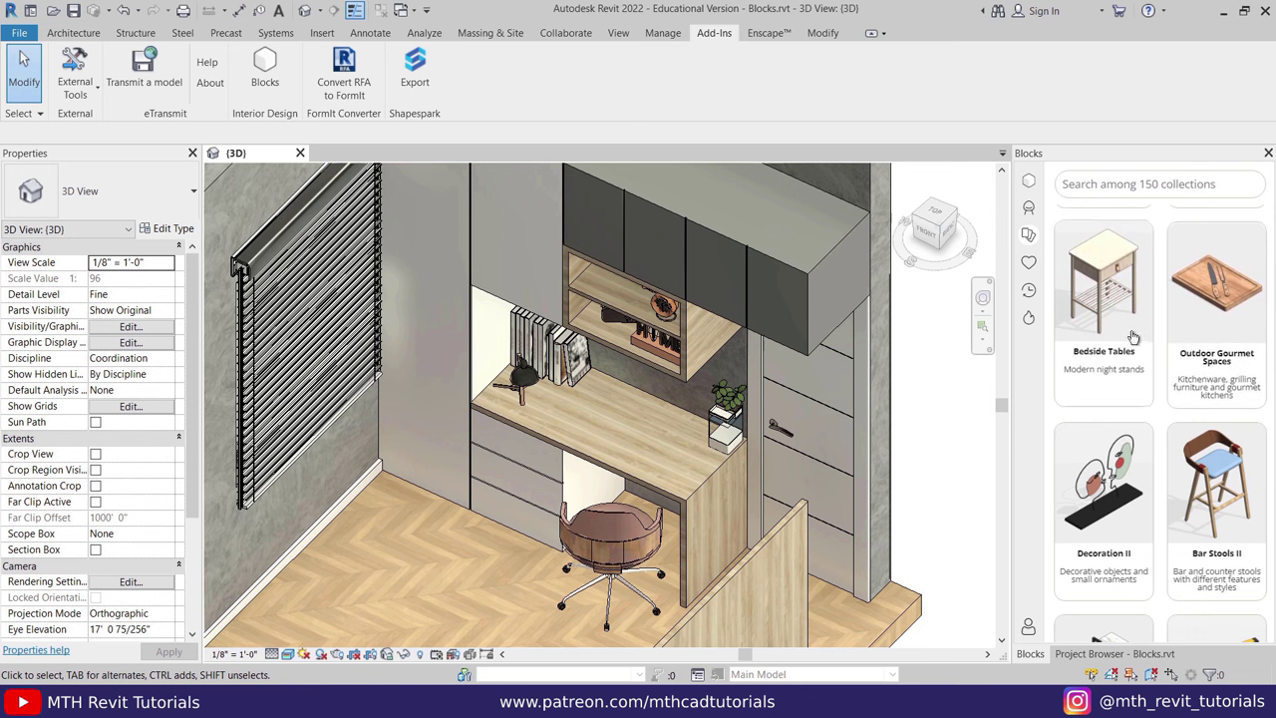
pyautogui.click(1096, 193)
pyautogui.write('office')
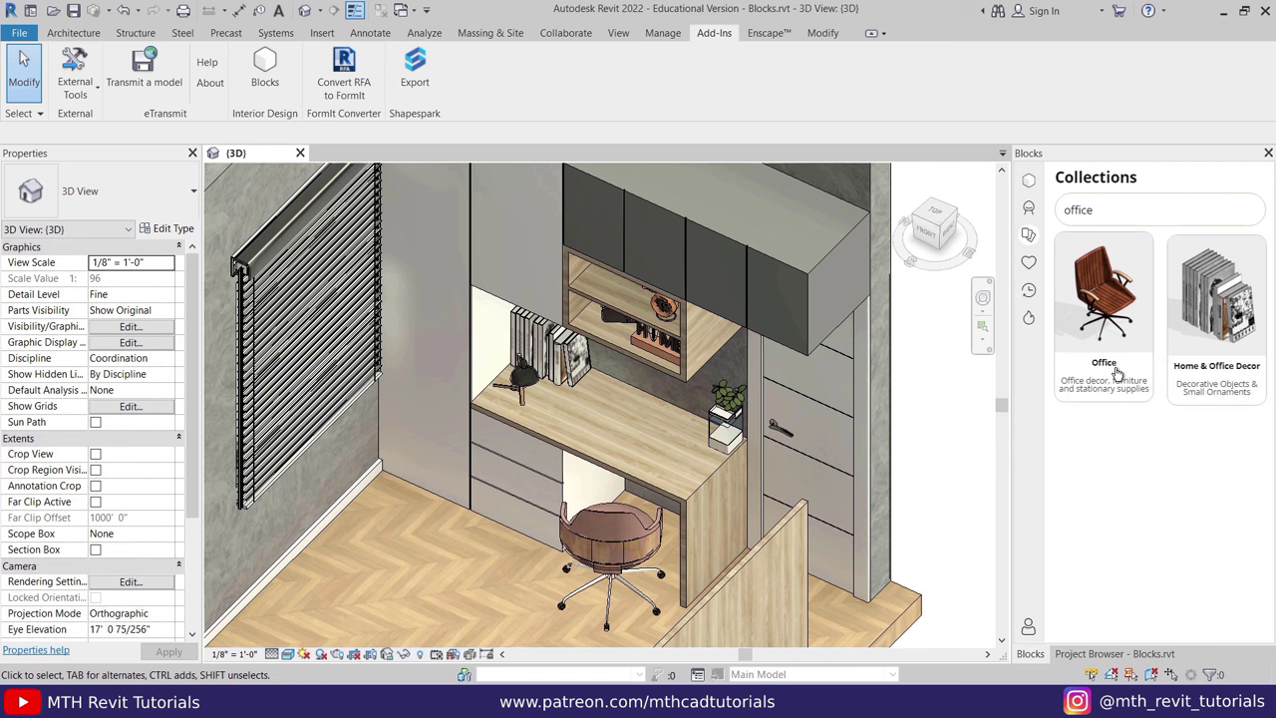
pyautogui.click(1094, 311)
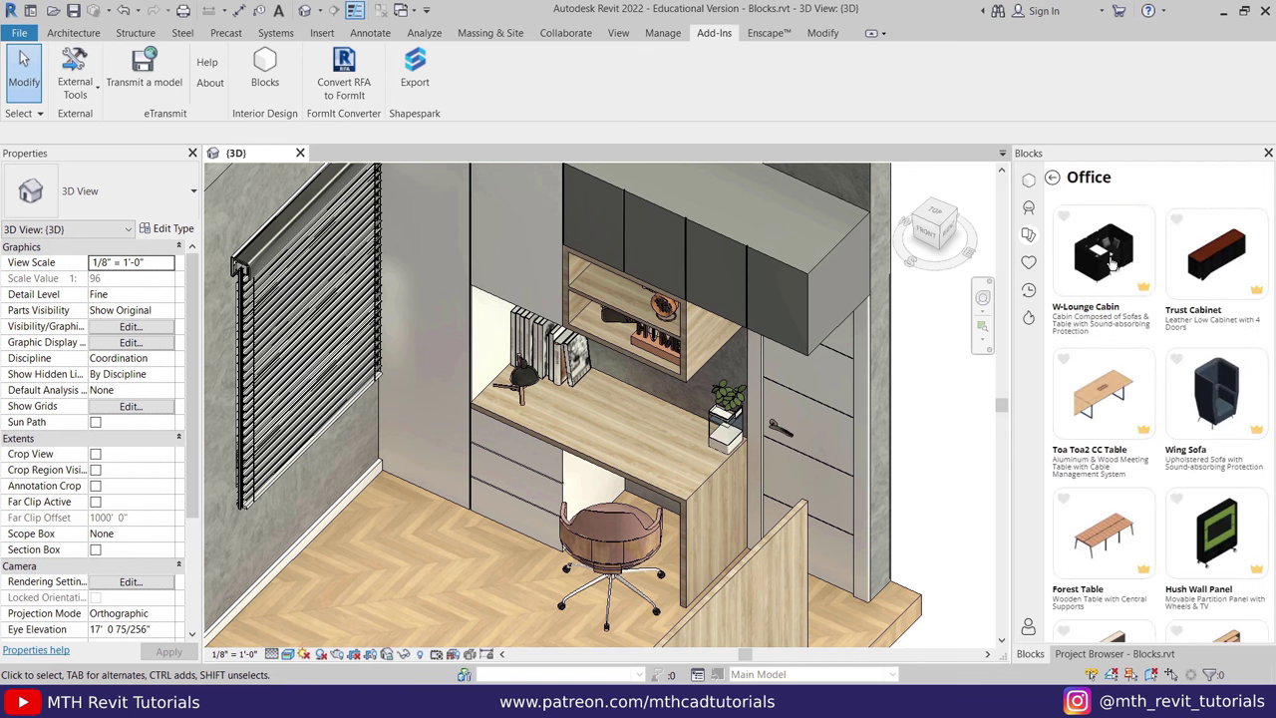
pyautogui.scroll(-10, 1167, 397)
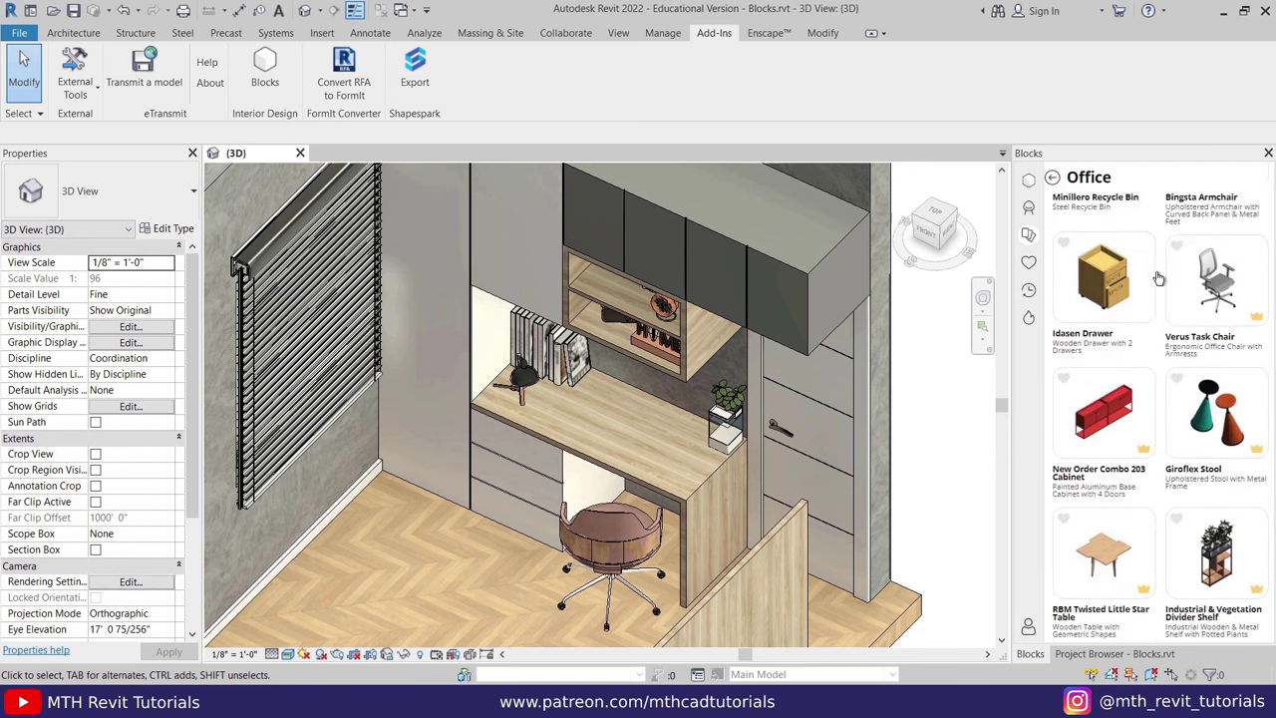
pyautogui.scroll(-7, 1162, 419)
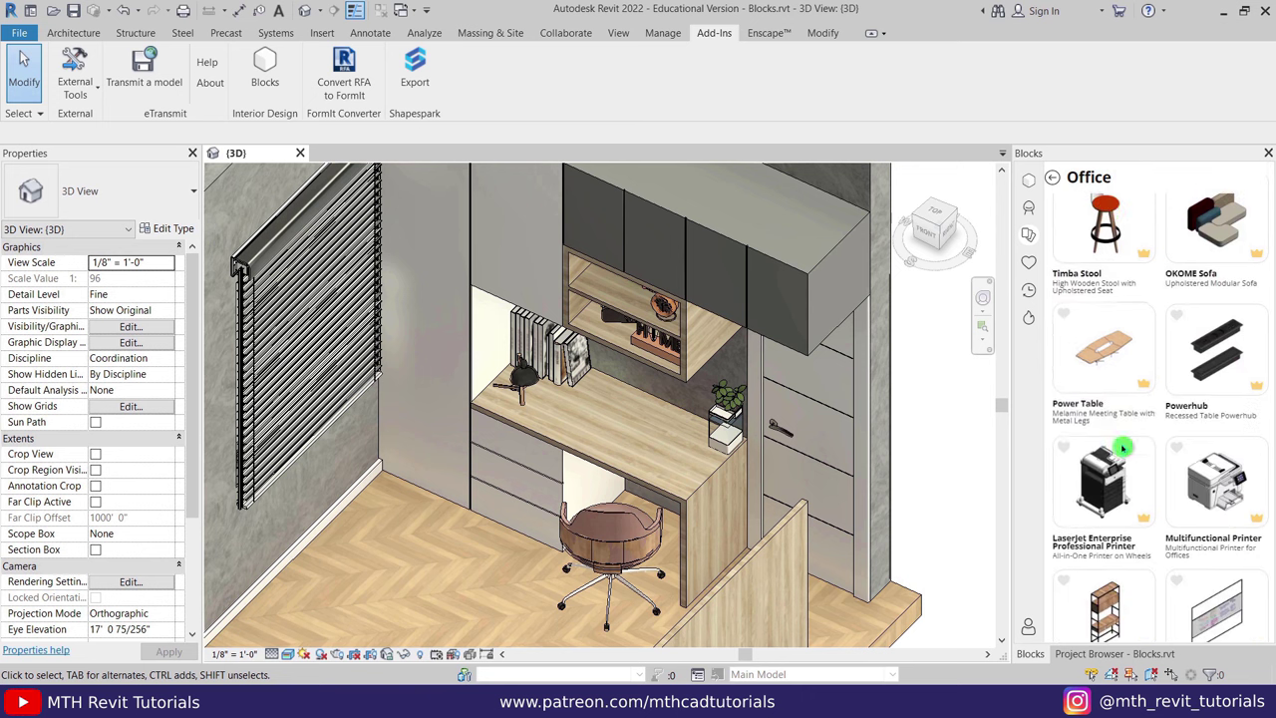
pyautogui.scroll(8, 1153, 462)
pyautogui.scroll(-3, 1204, 463)
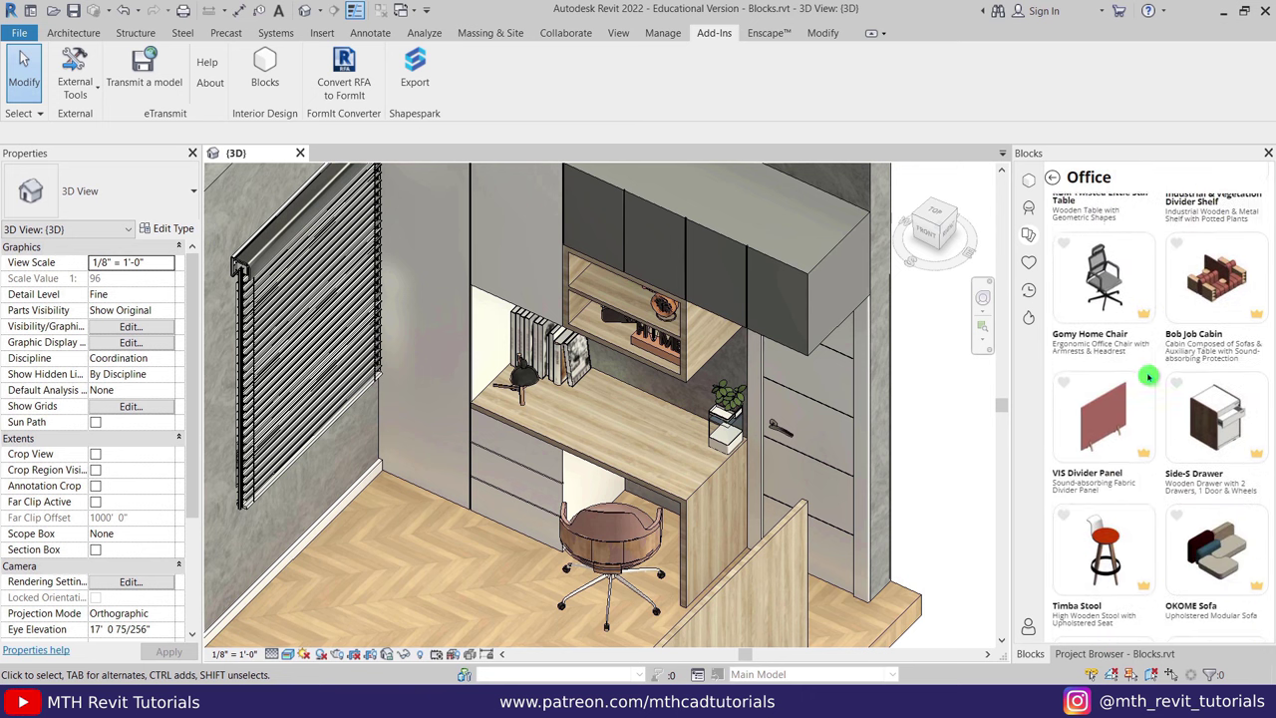
pyautogui.scroll(-6, 1204, 463)
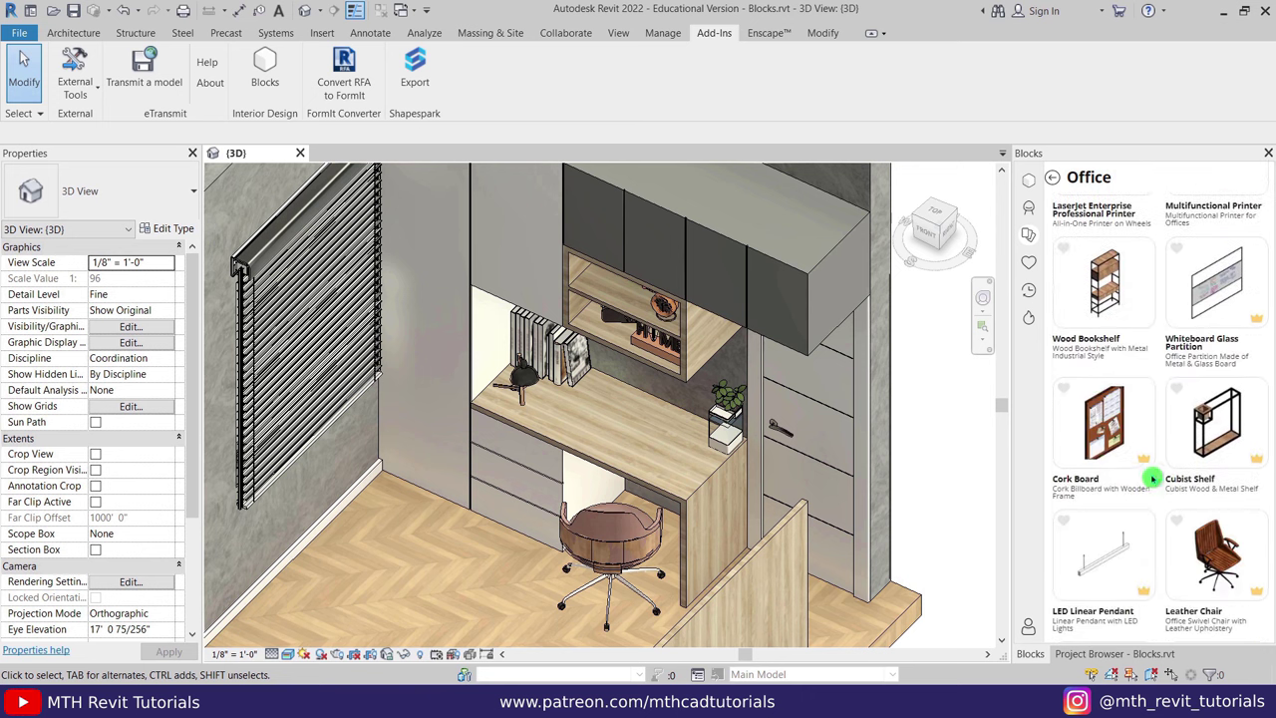
pyautogui.scroll(-3, 1146, 474)
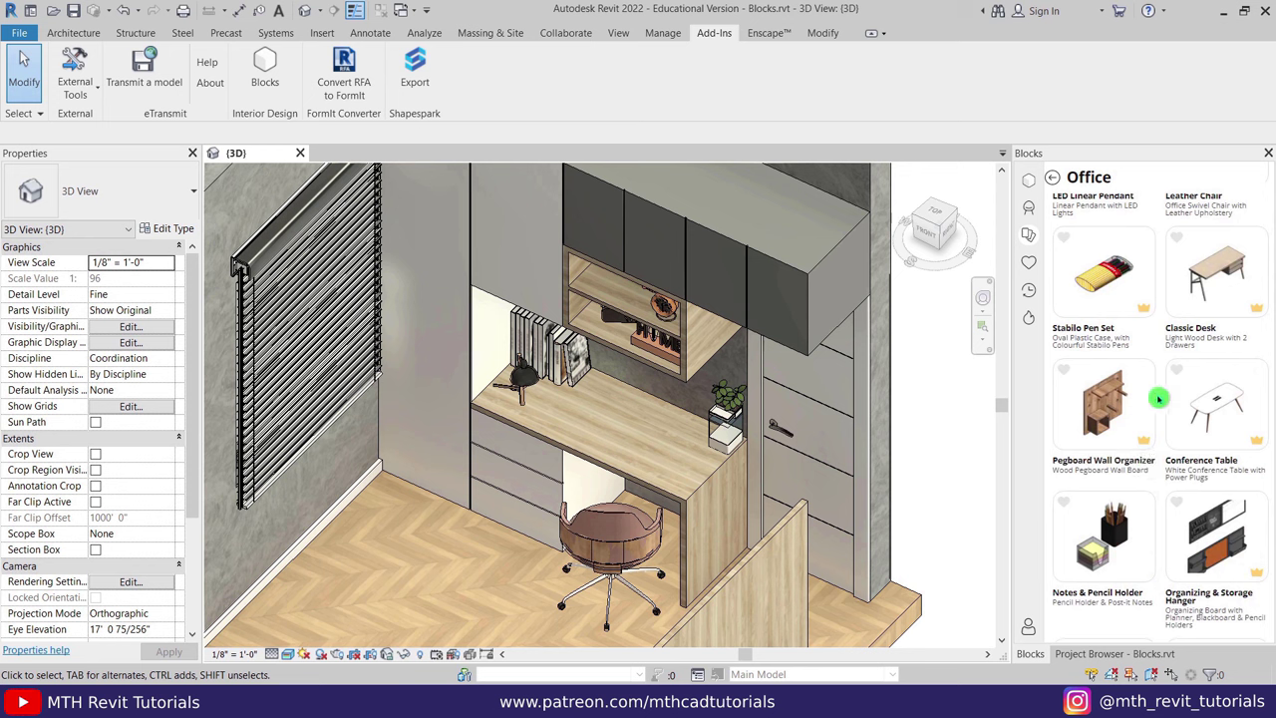
# Heart the Lockers family in the Families catalogue and confirm it appears in Favorites.
pyautogui.click(1031, 262)
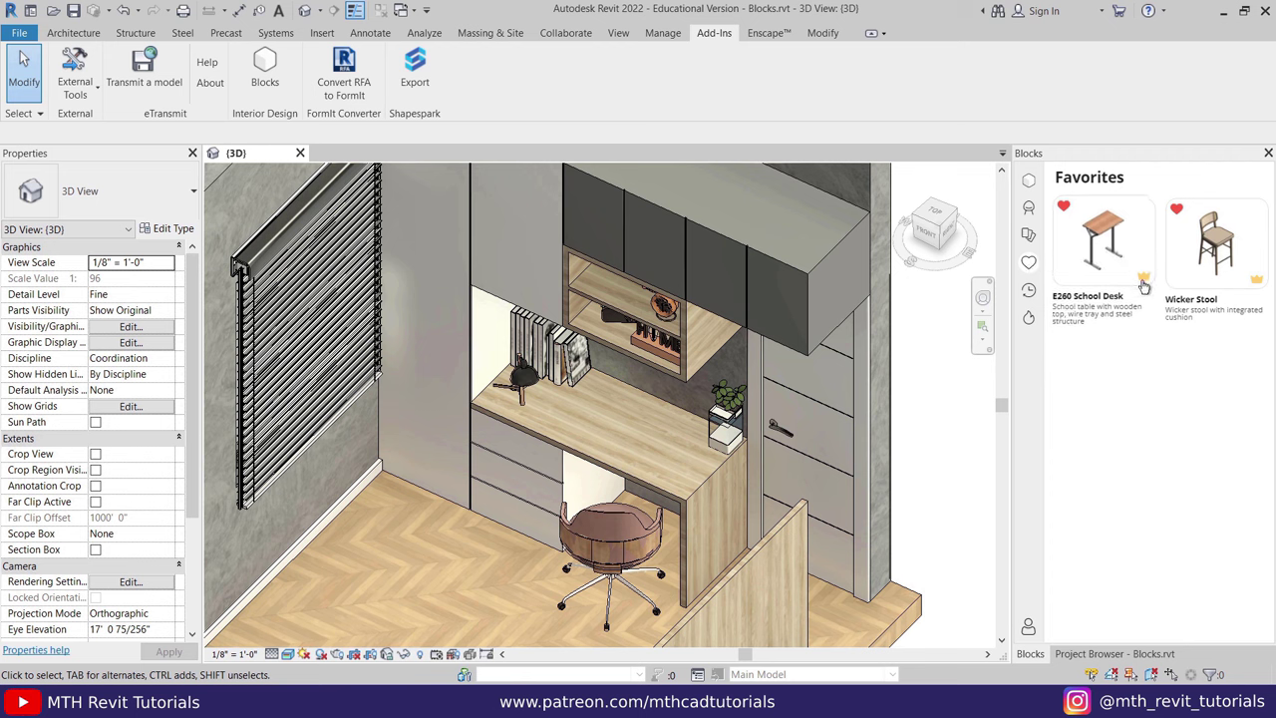
pyautogui.click(1032, 213)
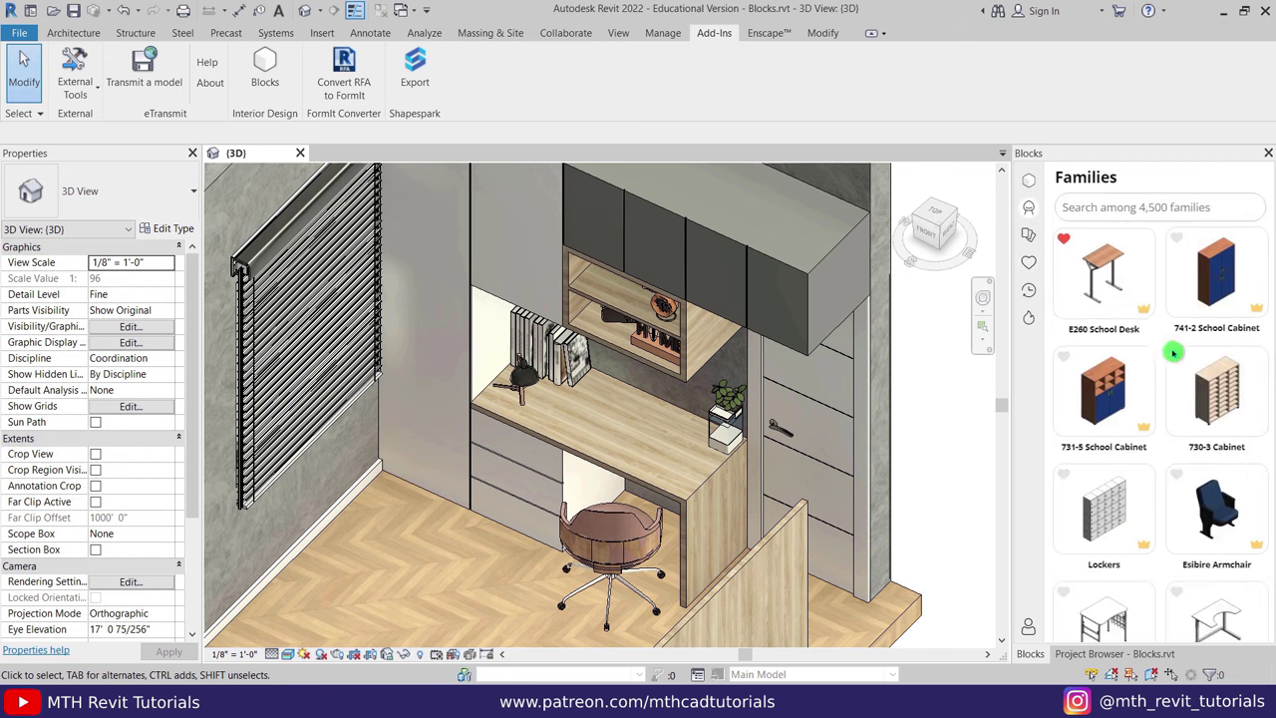
pyautogui.scroll(-2, 1068, 384)
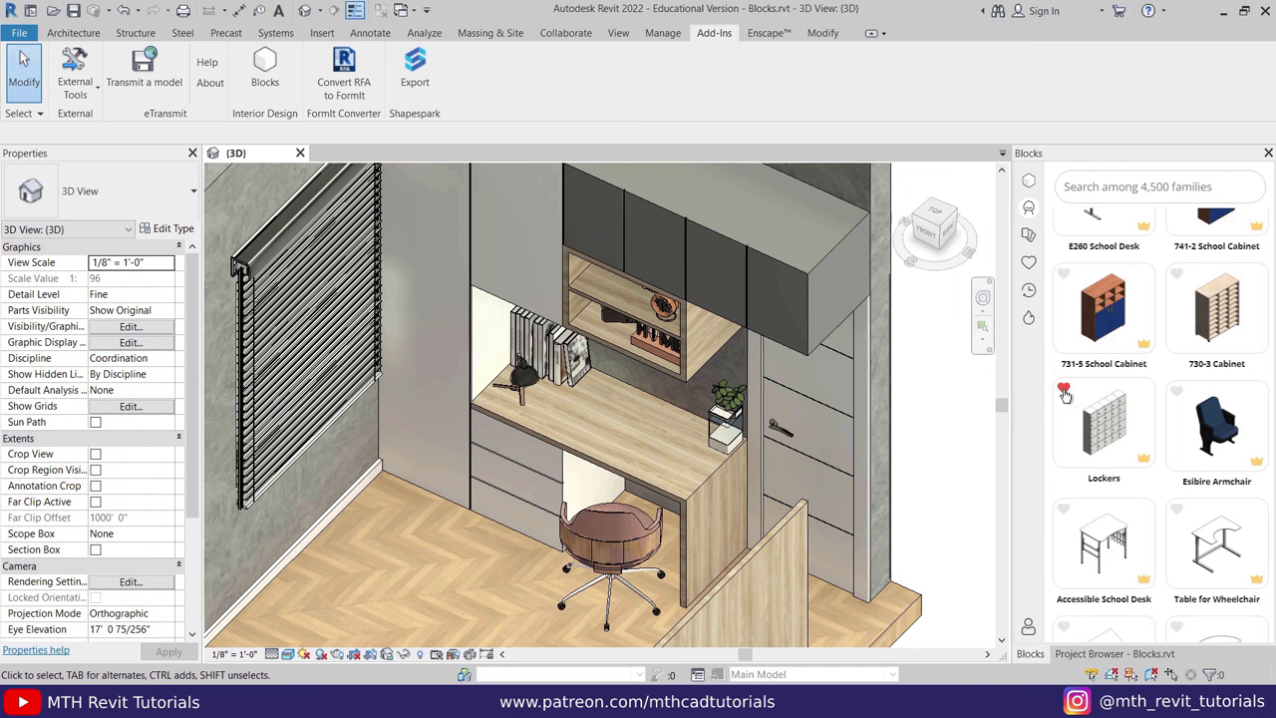
pyautogui.click(1064, 392)
pyautogui.click(1031, 266)
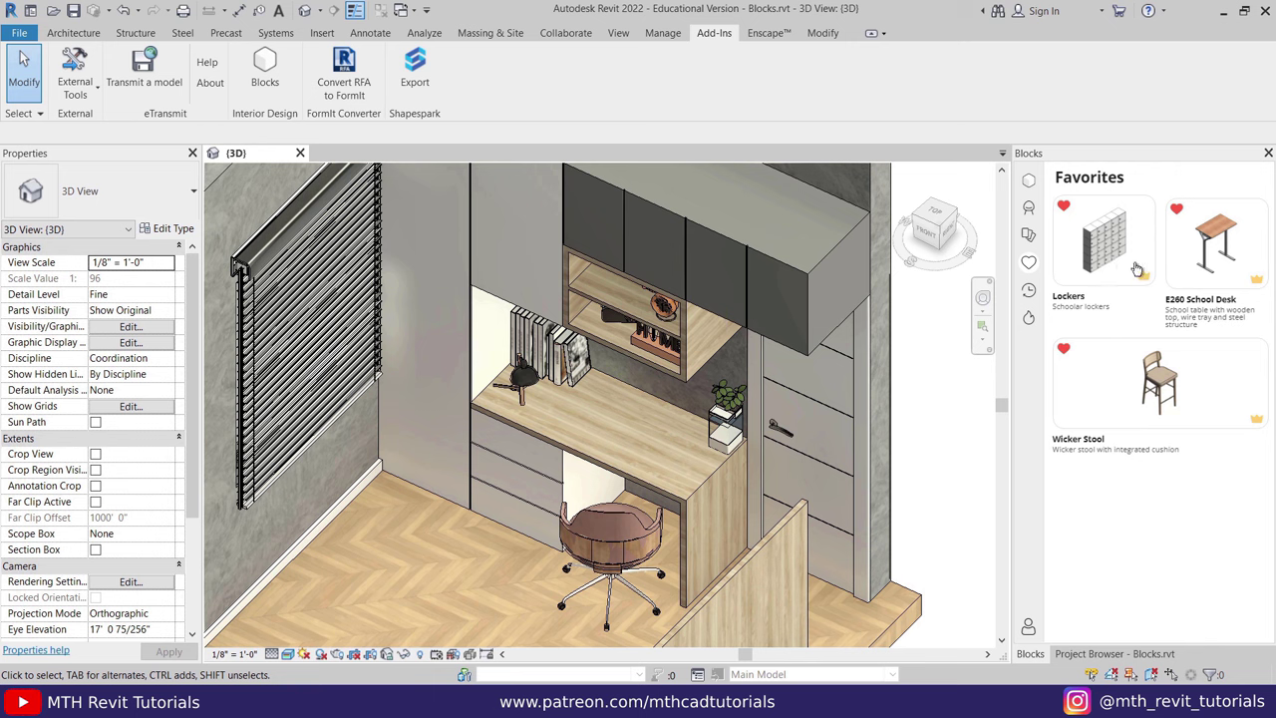
# View the Recently used families list, briefly returning to the Families catalogue.
pyautogui.click(1027, 294)
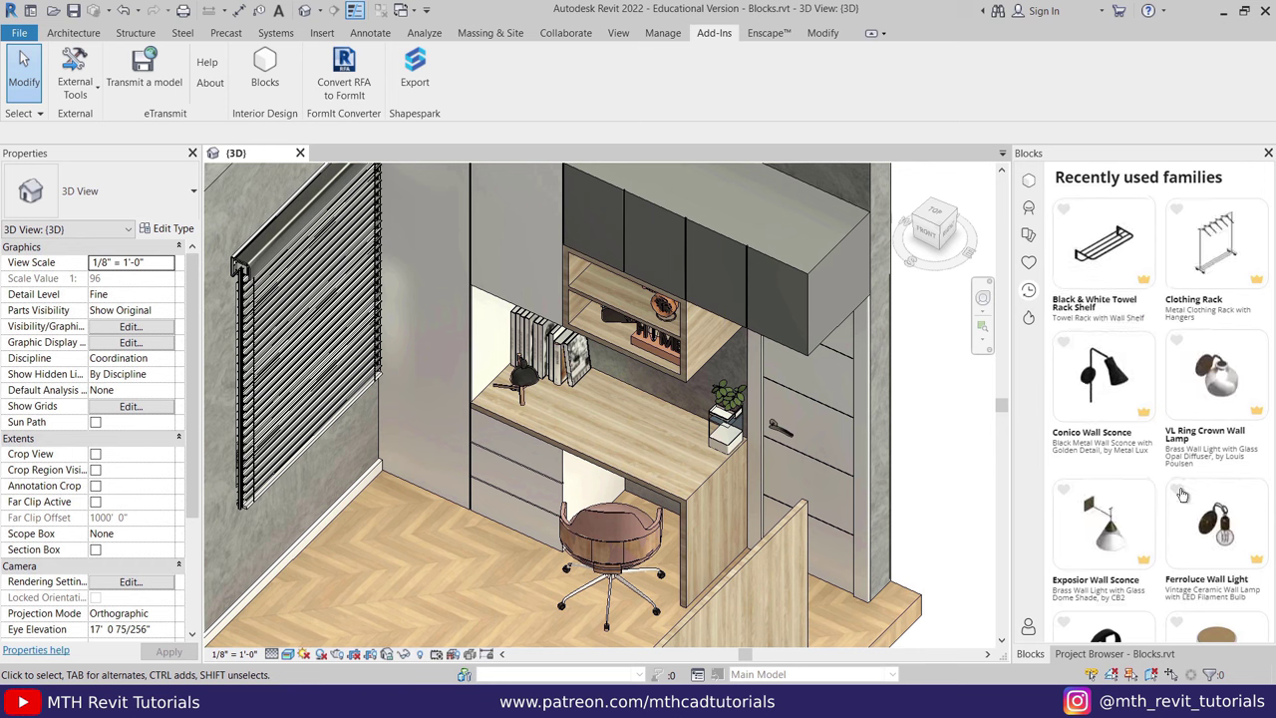
pyautogui.click(1030, 210)
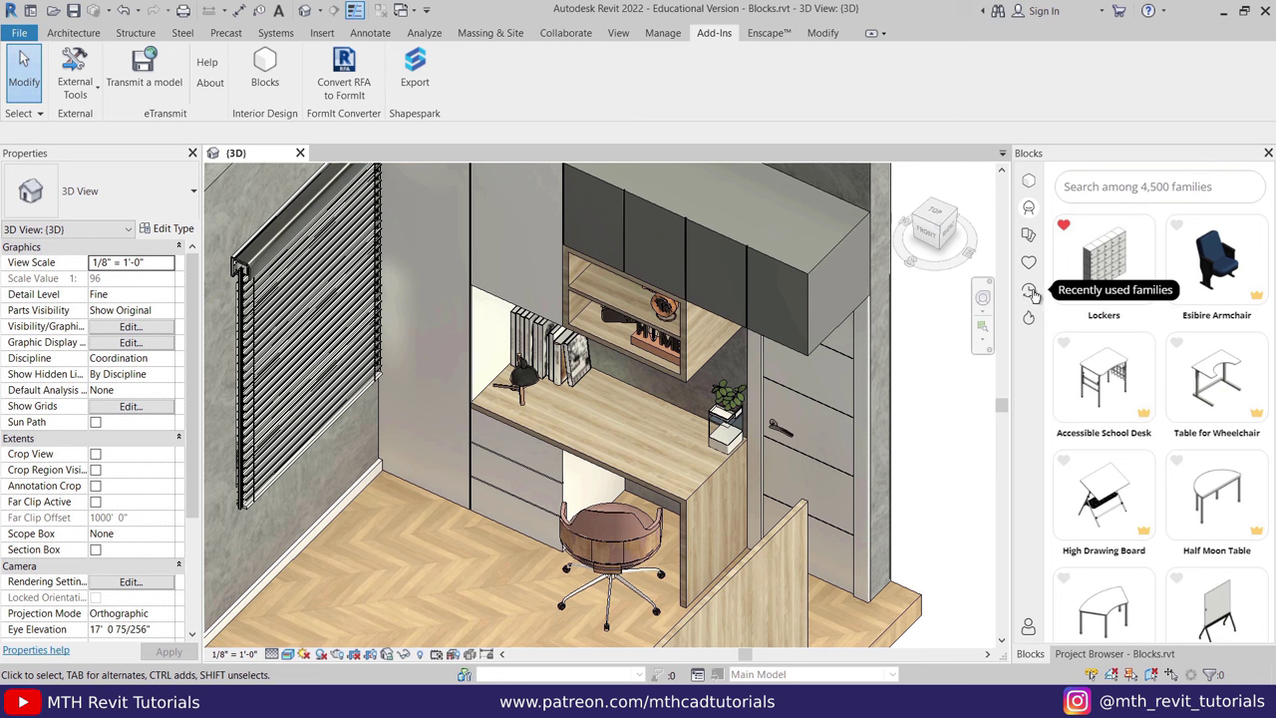
pyautogui.click(1031, 291)
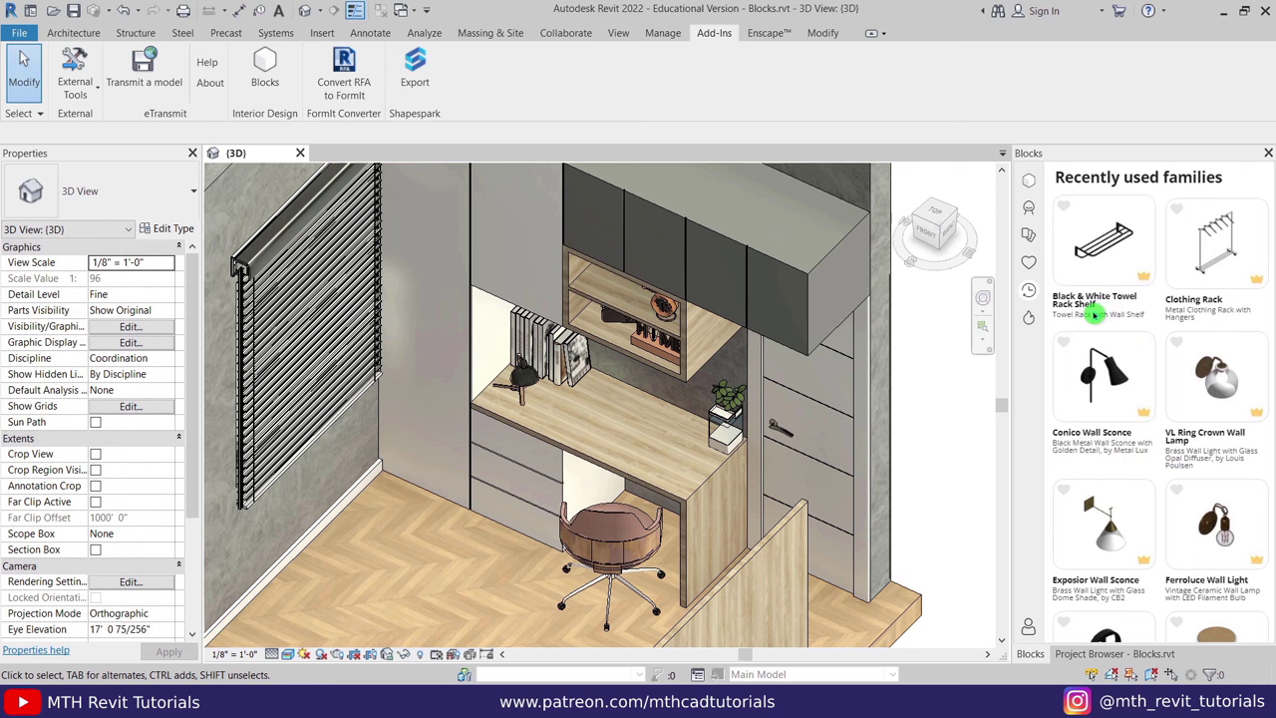
# Open the Top 50 page, highlight its description, and scroll through the list.
pyautogui.click(1032, 322)
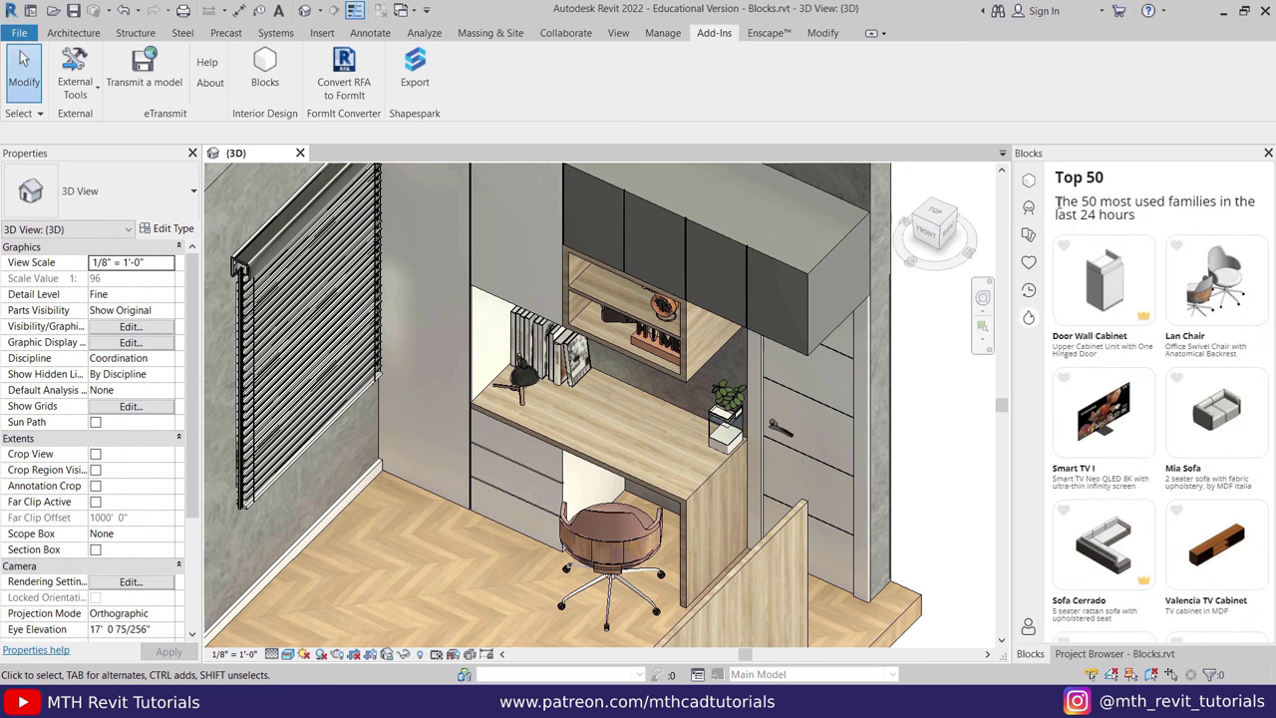
pyautogui.moveTo(1056, 204); pyautogui.dragTo(1168, 202)
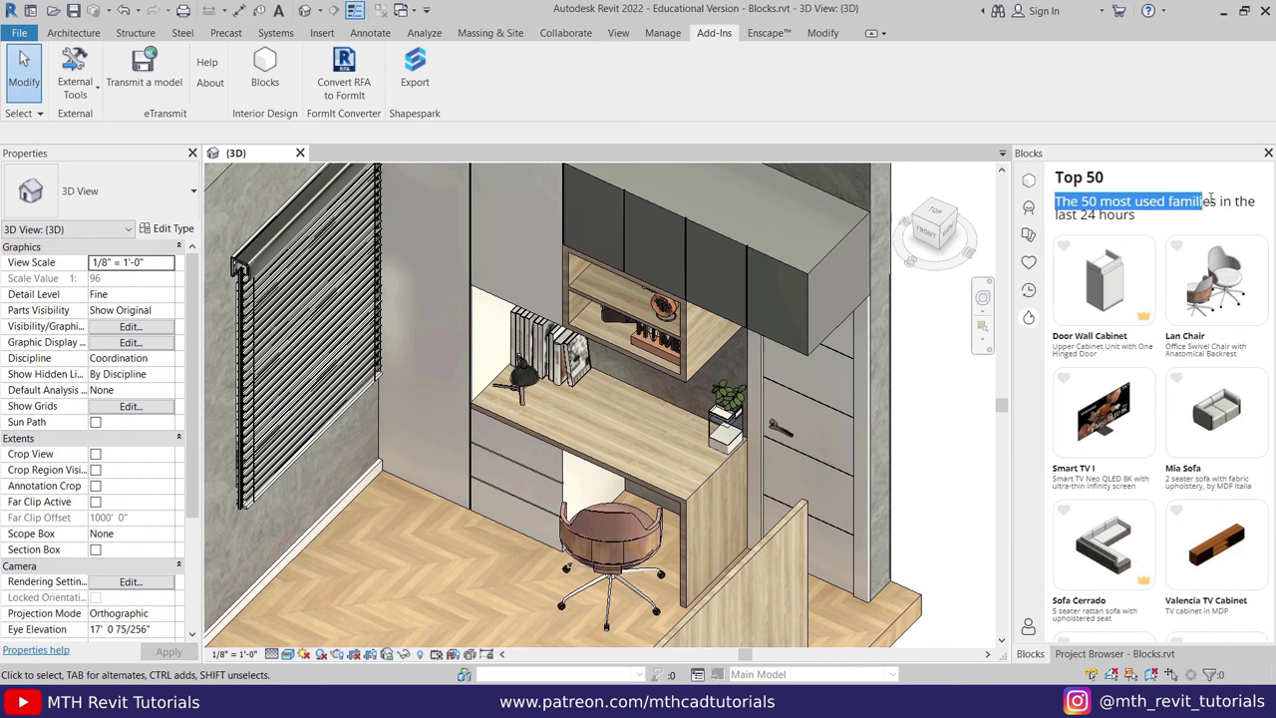
pyautogui.moveTo(1246, 202); pyautogui.dragTo(1250, 213)
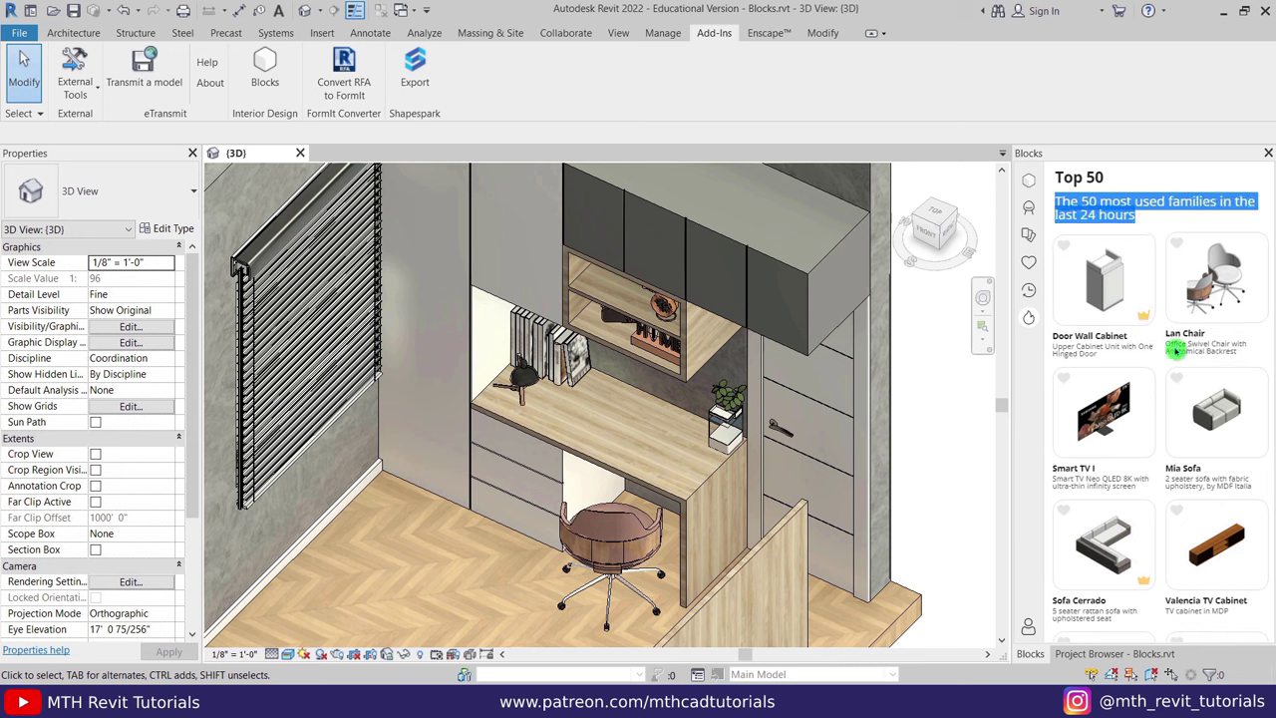
pyautogui.scroll(-10, 1130, 419)
pyautogui.scroll(-5, 1130, 418)
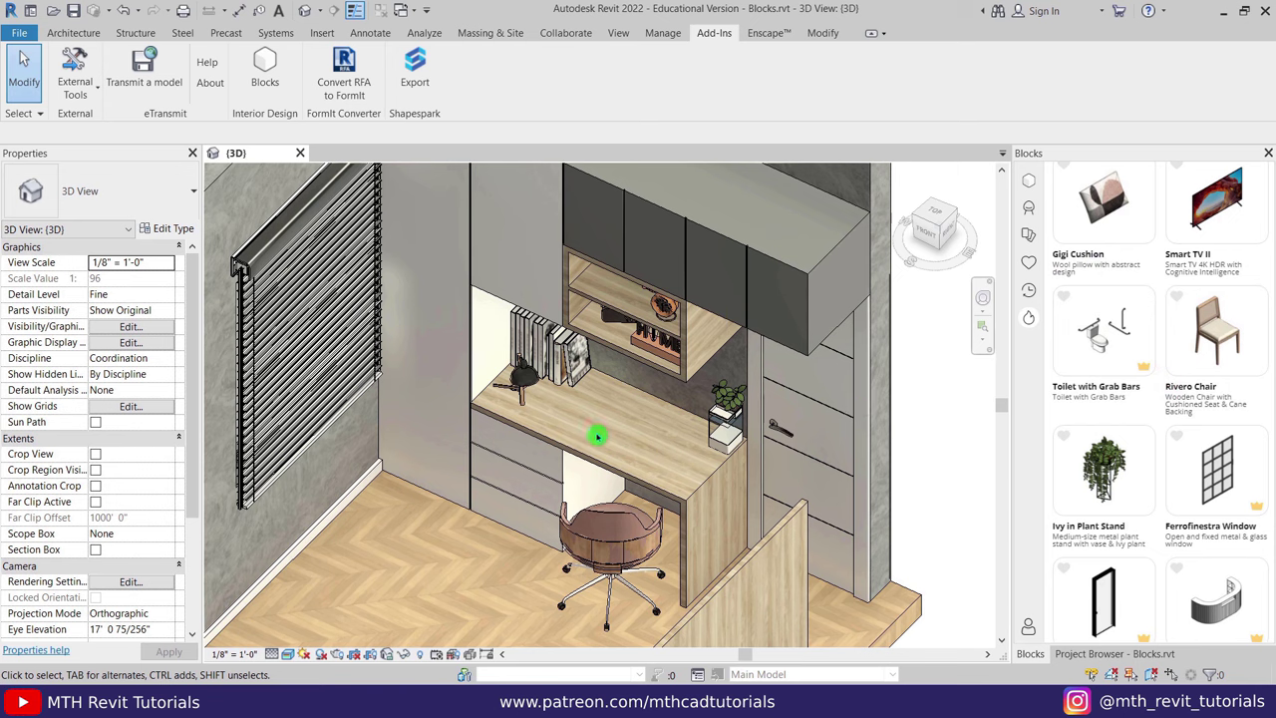
# Search the Families catalogue for 'computer' and pick the free iMac family to load.
pyautogui.click(1029, 209)
pyautogui.click(1150, 207)
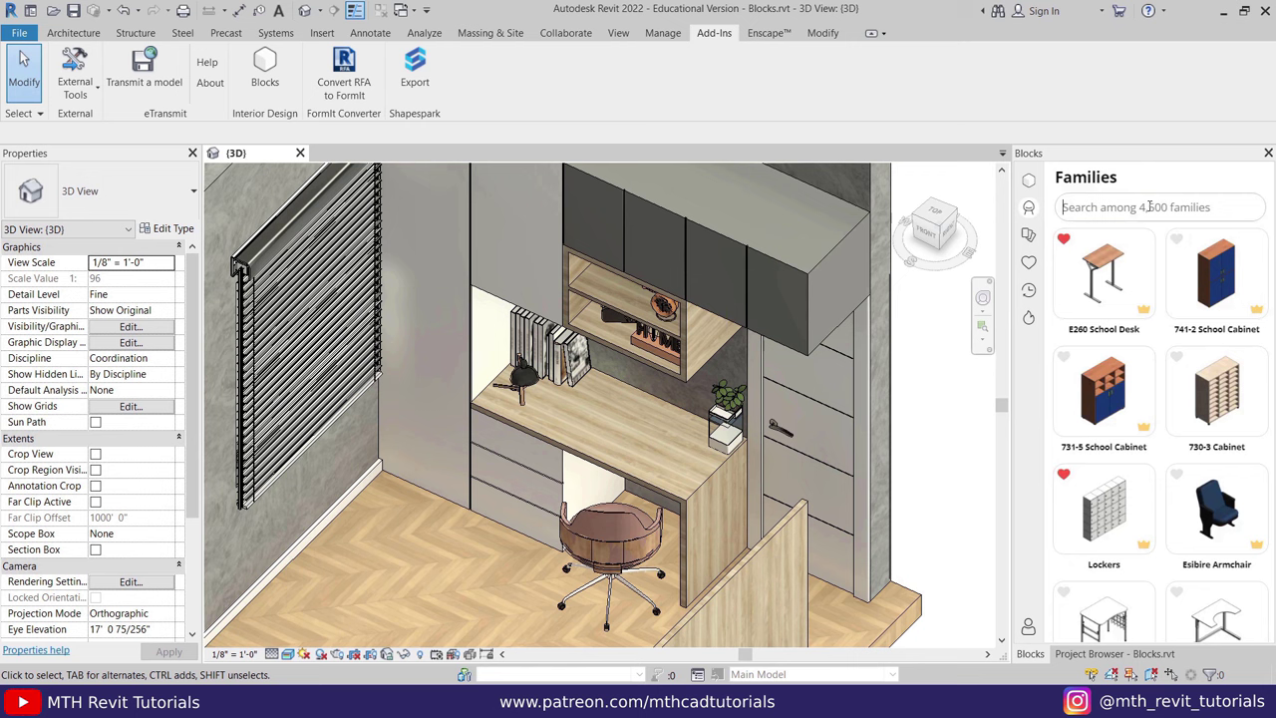
pyautogui.write('computer')
pyautogui.click(1128, 447)
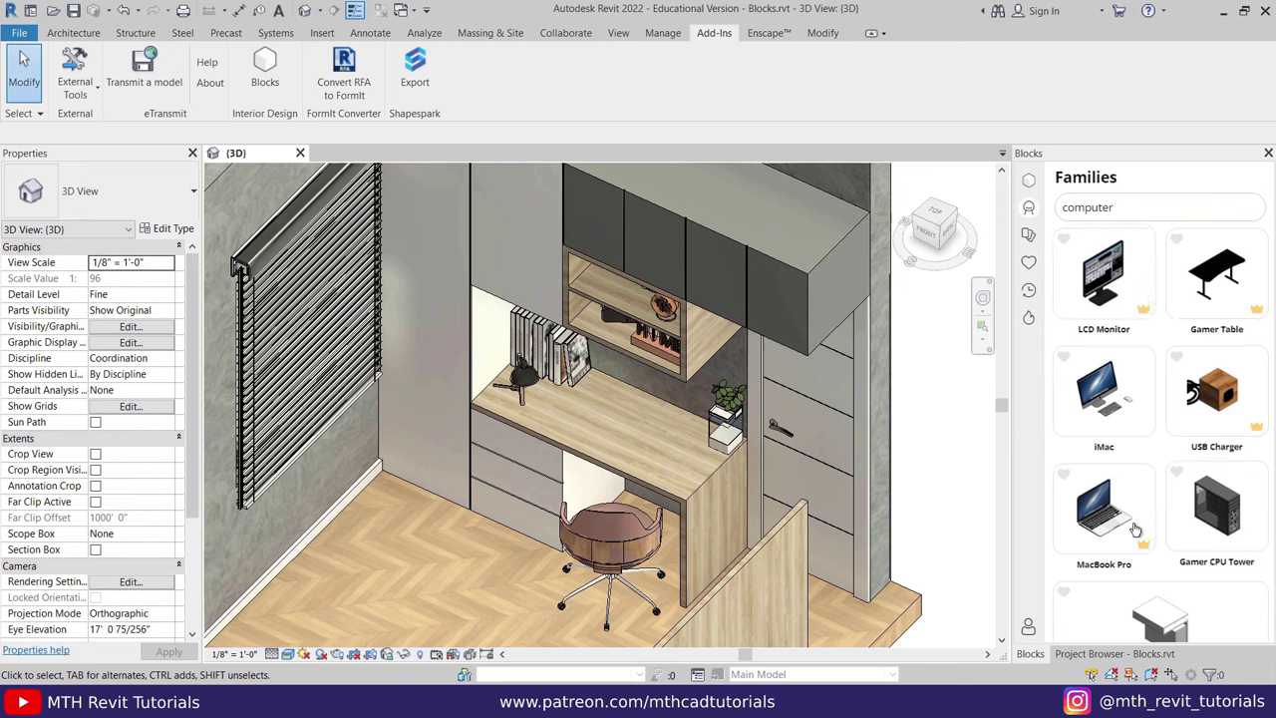
pyautogui.click(1117, 439)
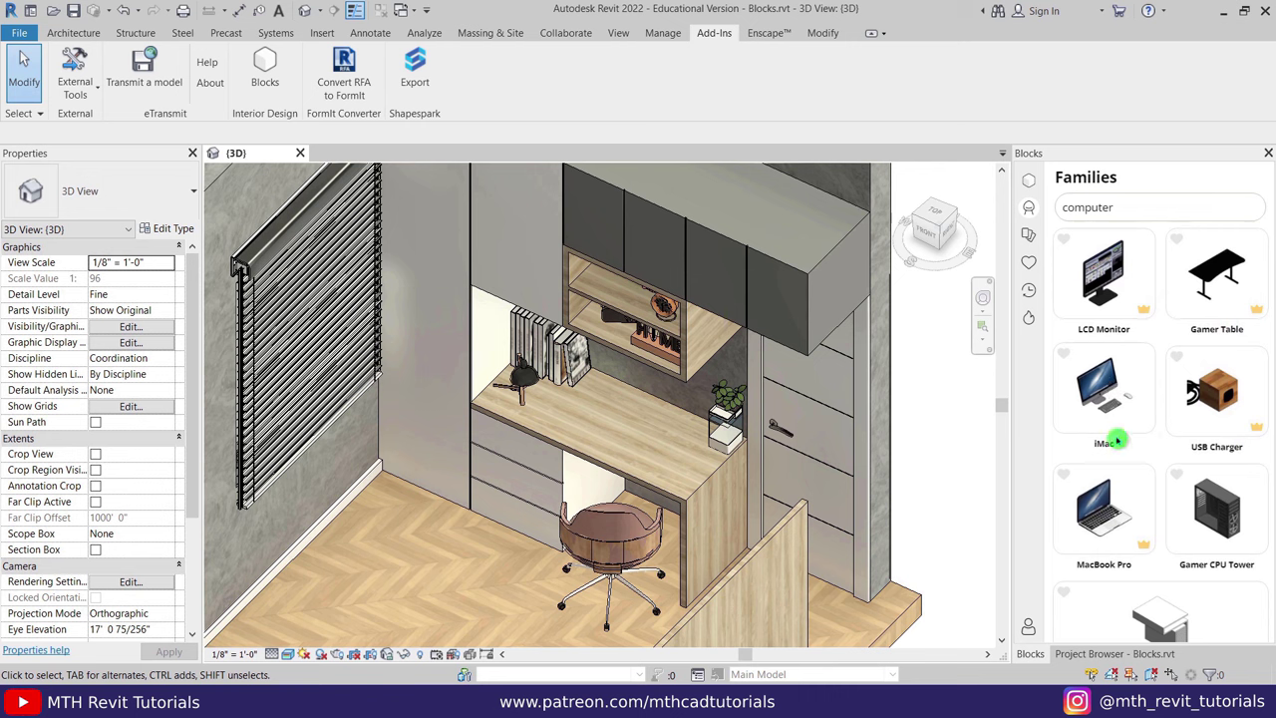
pyautogui.click(1142, 428)
# Load the iMac family and place a single copy on the desk surface.
pyautogui.click(1107, 389)
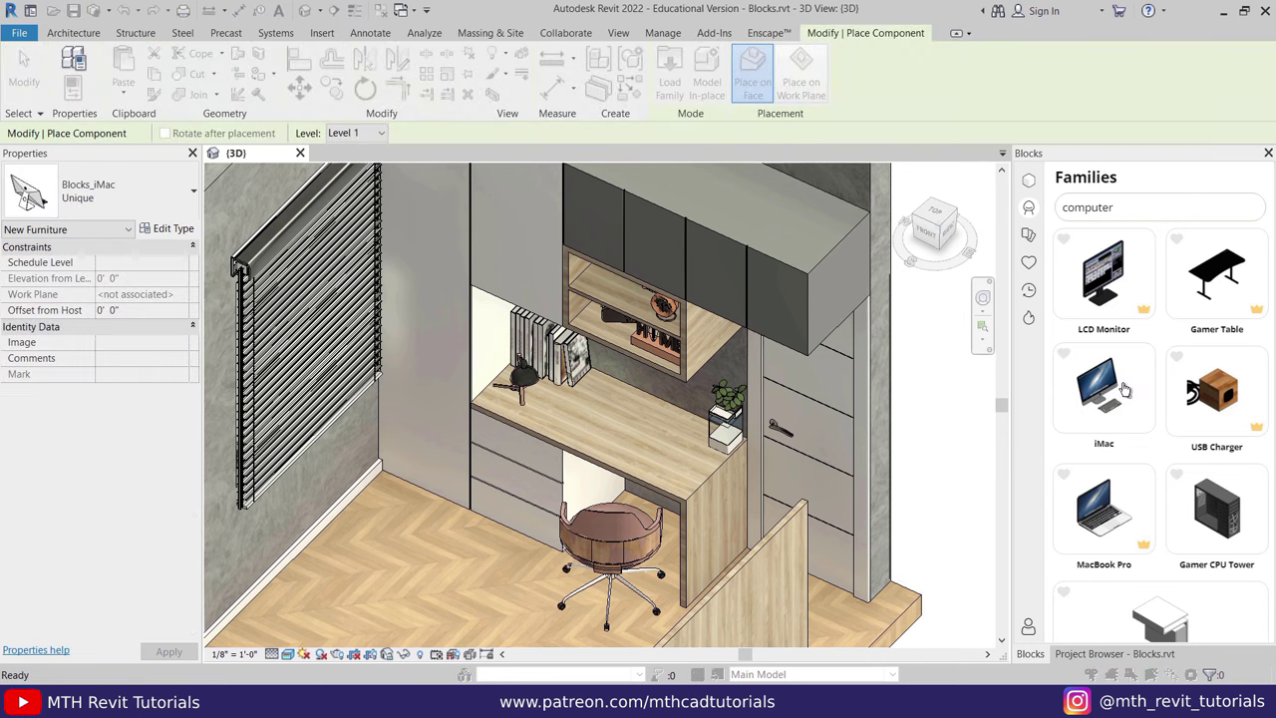
pyautogui.click(1161, 397)
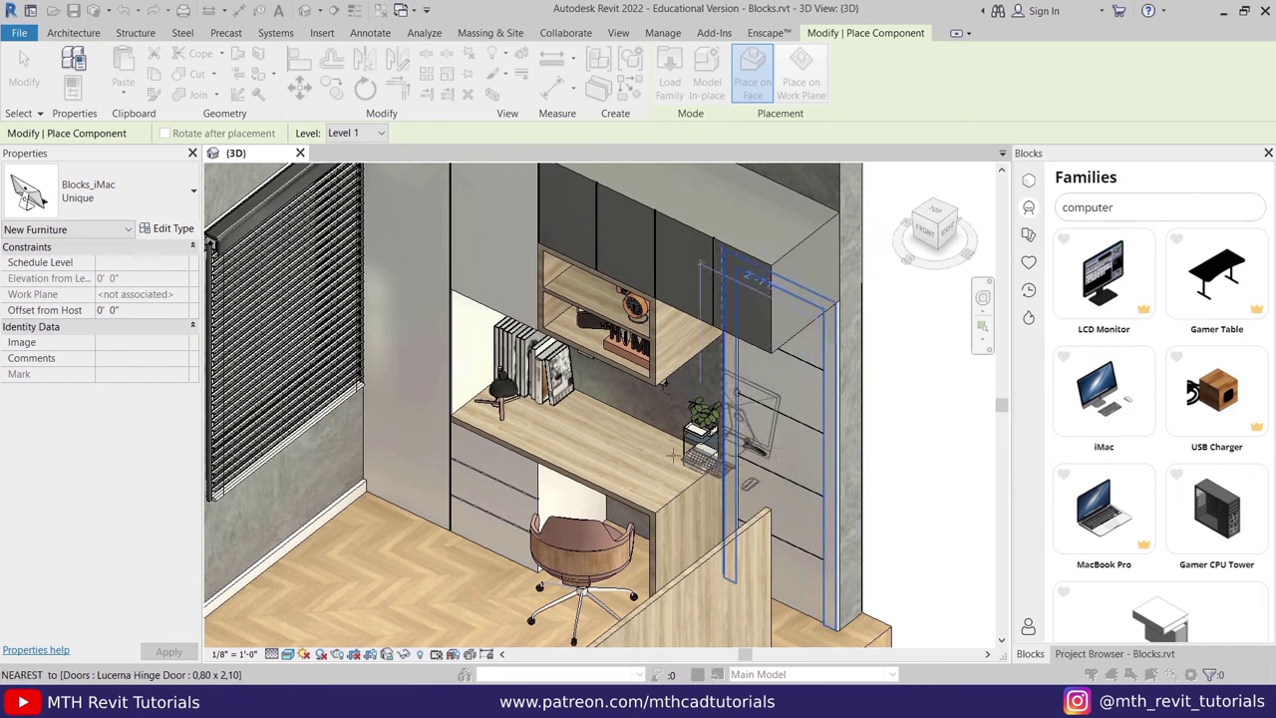
pyautogui.click(648, 501)
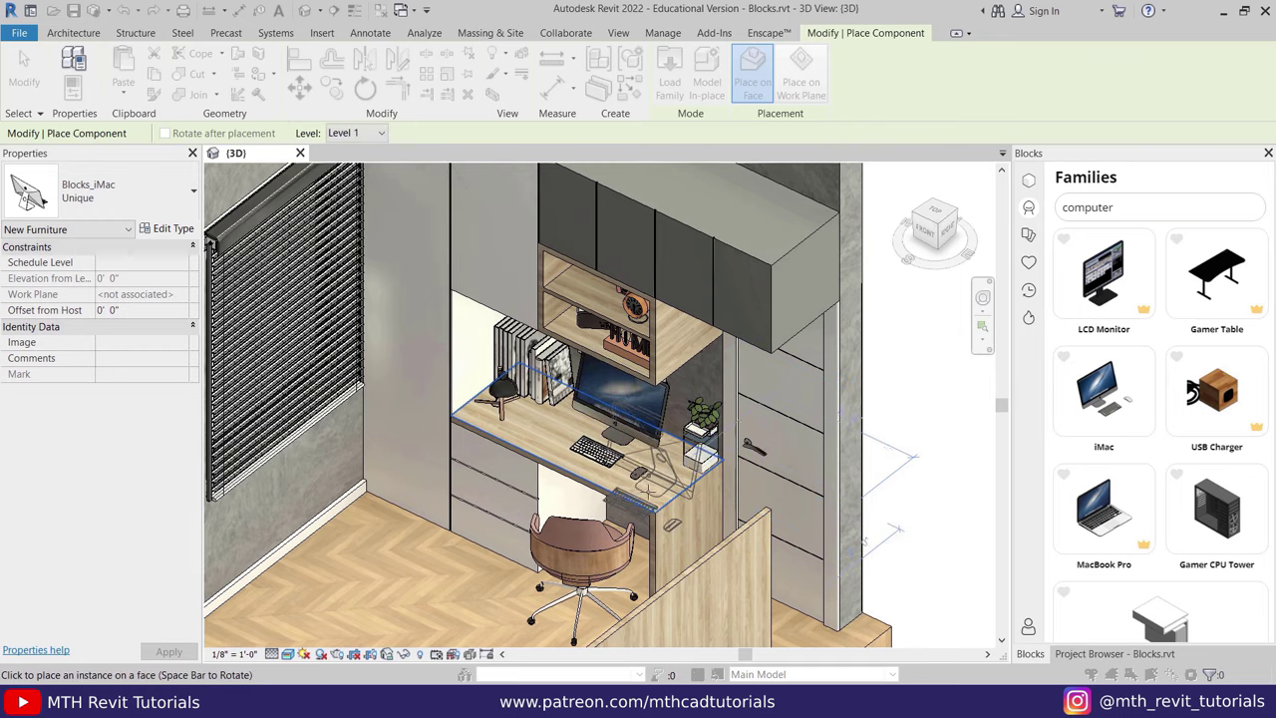
pyautogui.press('Escape')
pyautogui.keyDown('shift'); pyautogui.moveTo(648, 488); pyautogui.dragTo(611, 469, button='middle'); pyautogui.keyUp('shift')
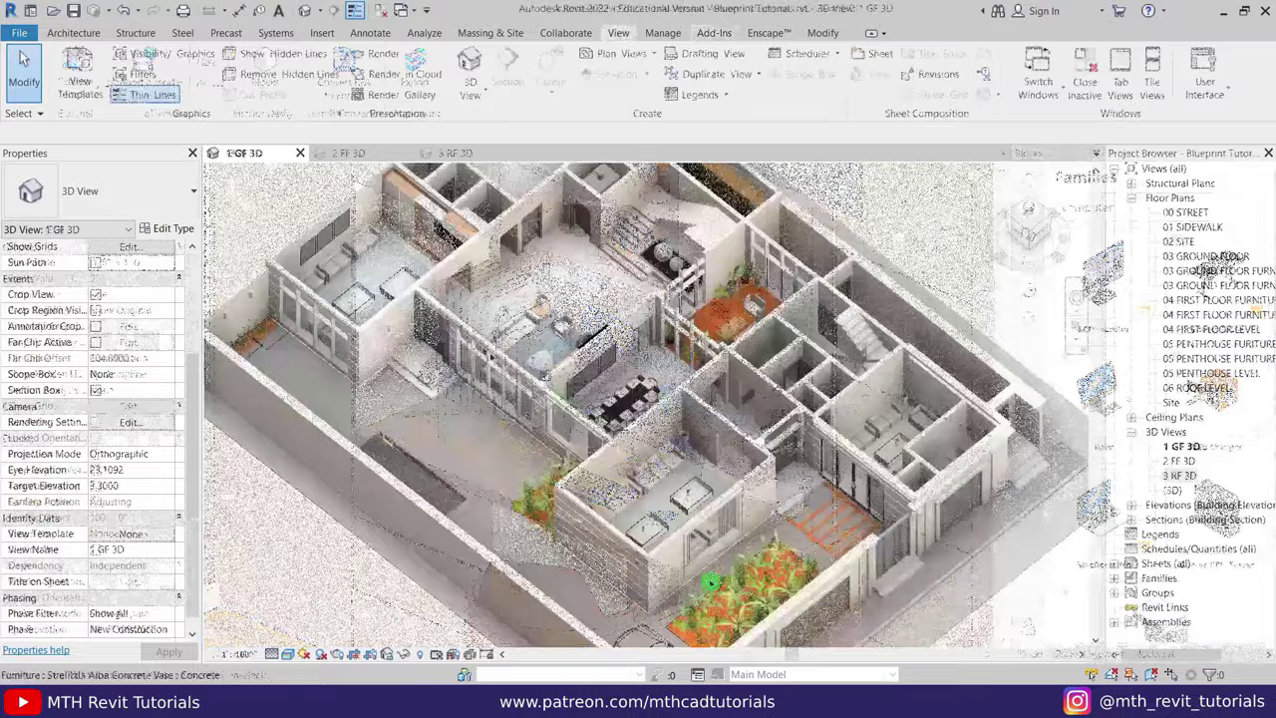
# Zoom, pan to the dining area and stairs, and orbit the 1 GF 3D view.
pyautogui.scroll(5, 710, 581)
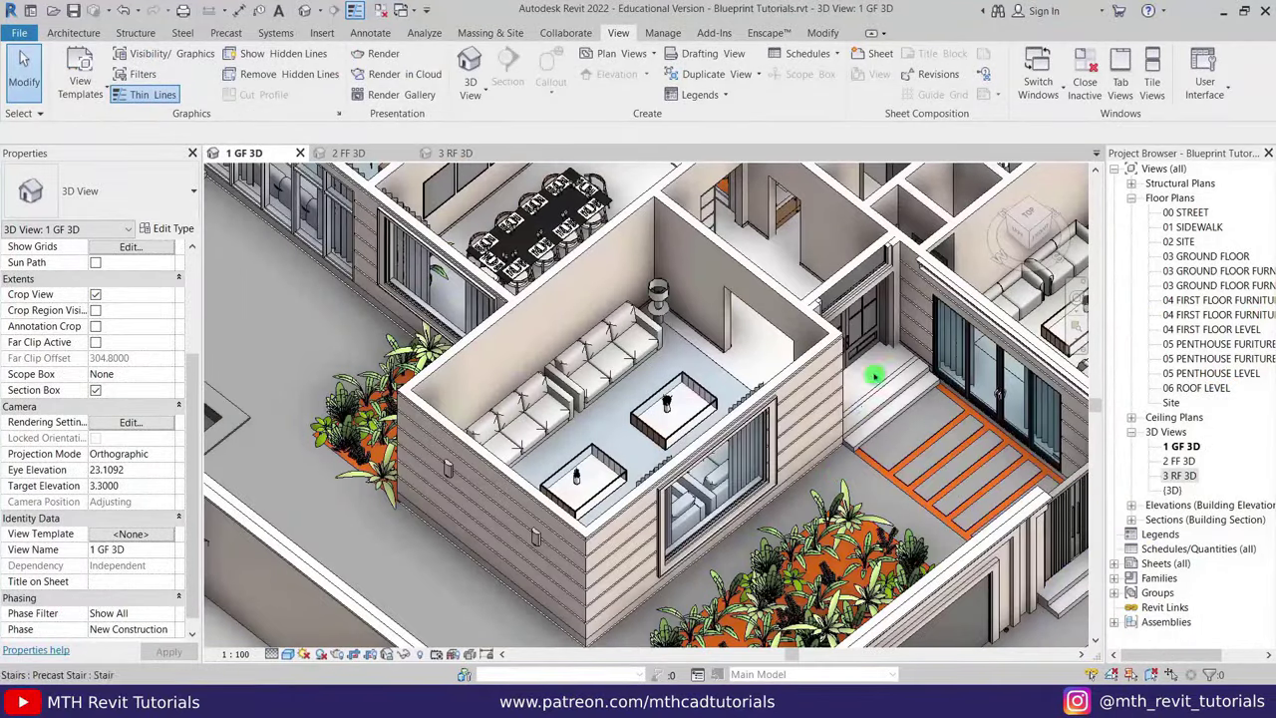
pyautogui.moveTo(873, 376); pyautogui.dragTo(666, 545, button='middle')
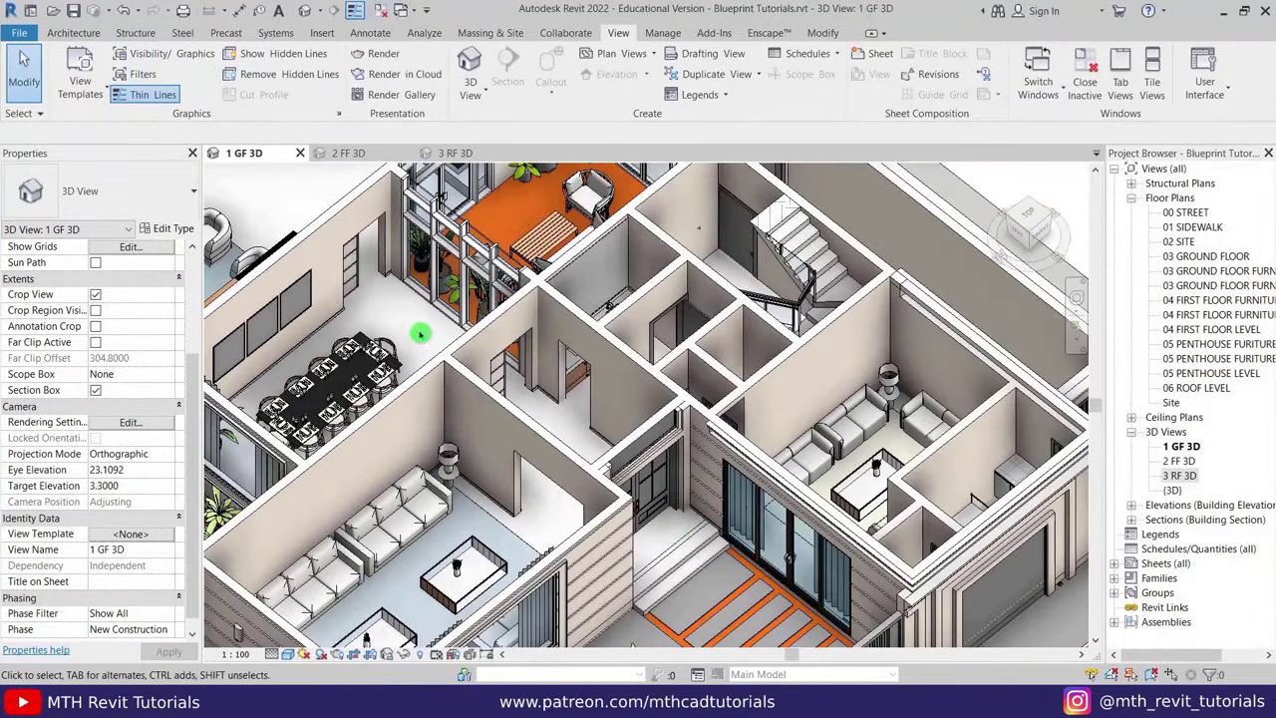
pyautogui.keyDown('shift'); pyautogui.moveTo(421, 334); pyautogui.dragTo(643, 482, button='middle'); pyautogui.keyUp('shift')
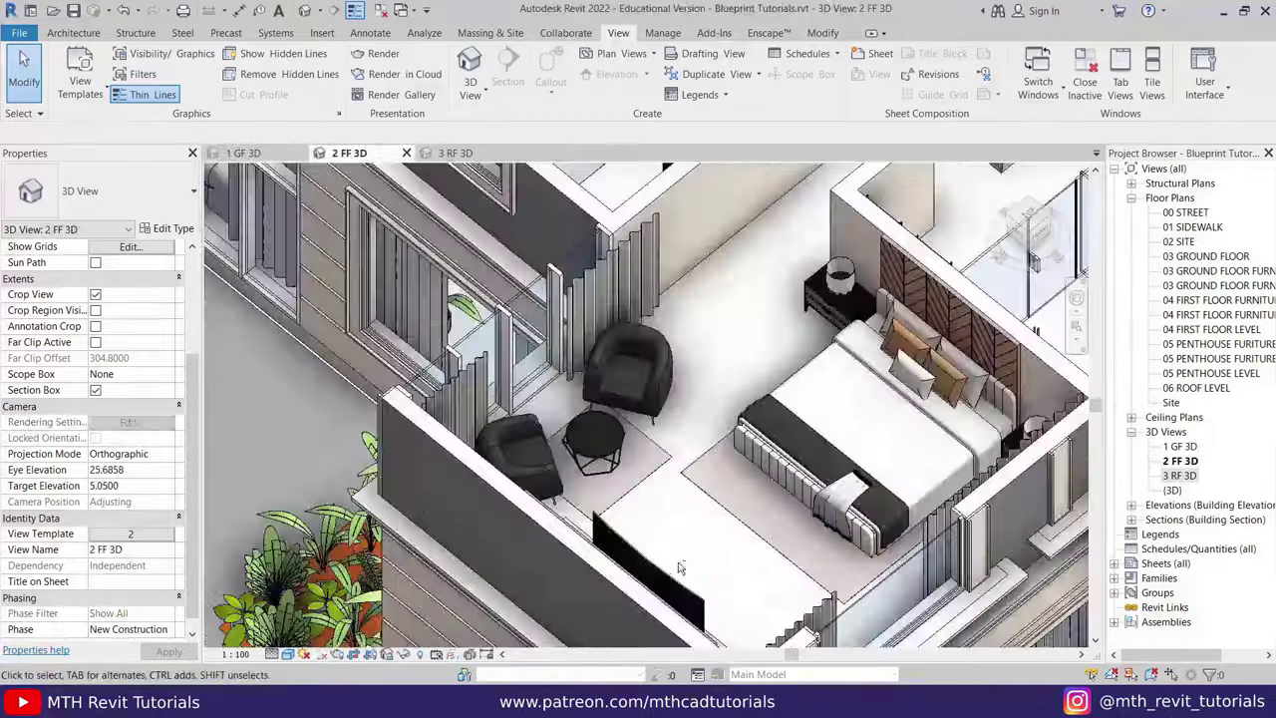
pyautogui.moveTo(644, 482); pyautogui.dragTo(744, 541, button='middle')
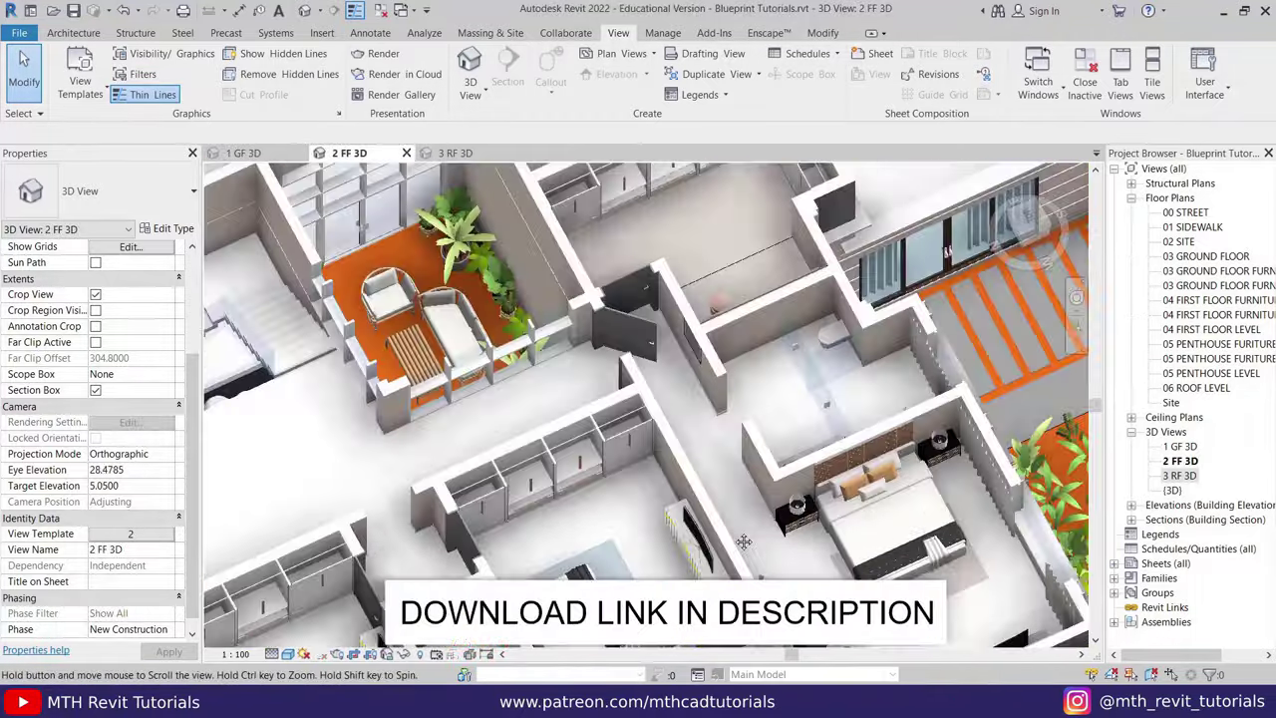
pyautogui.scroll(-3, 744, 541)
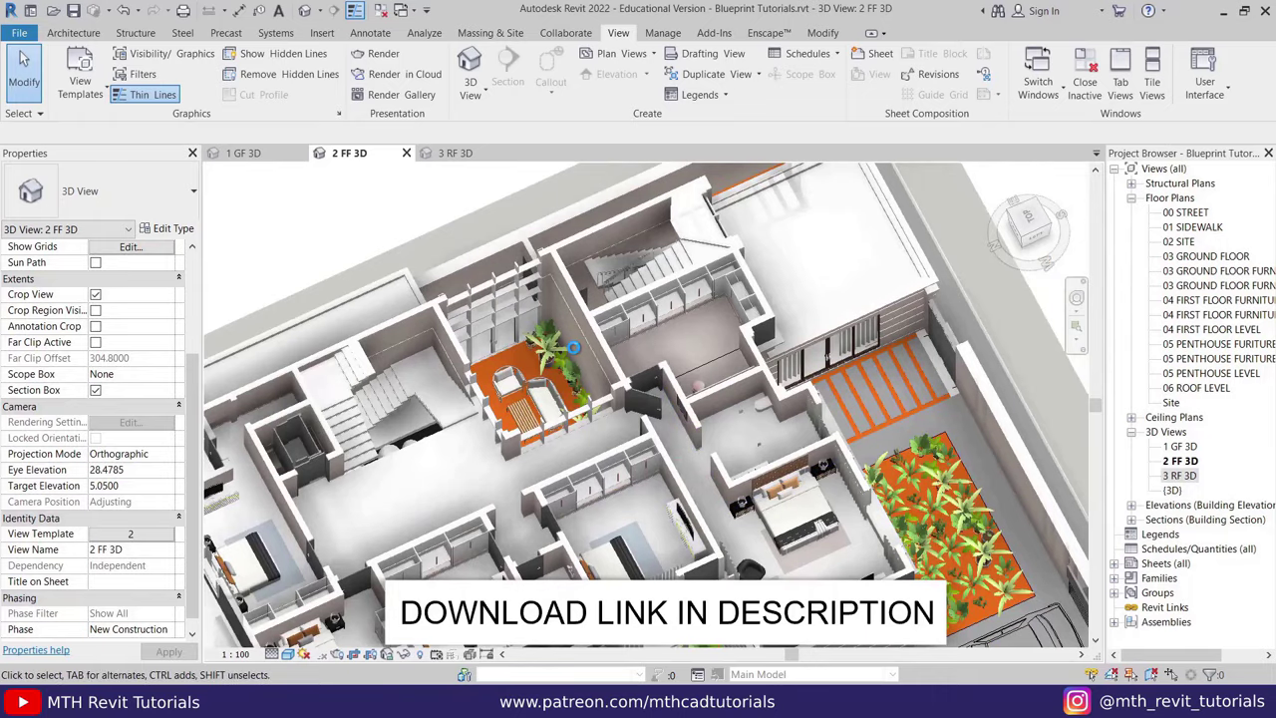